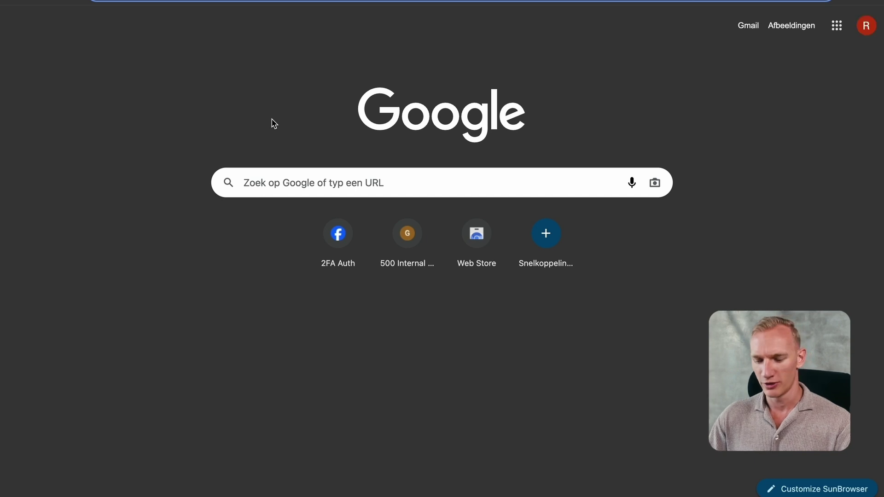
- Go to merchants.google.com in Chrome
type("merchants")
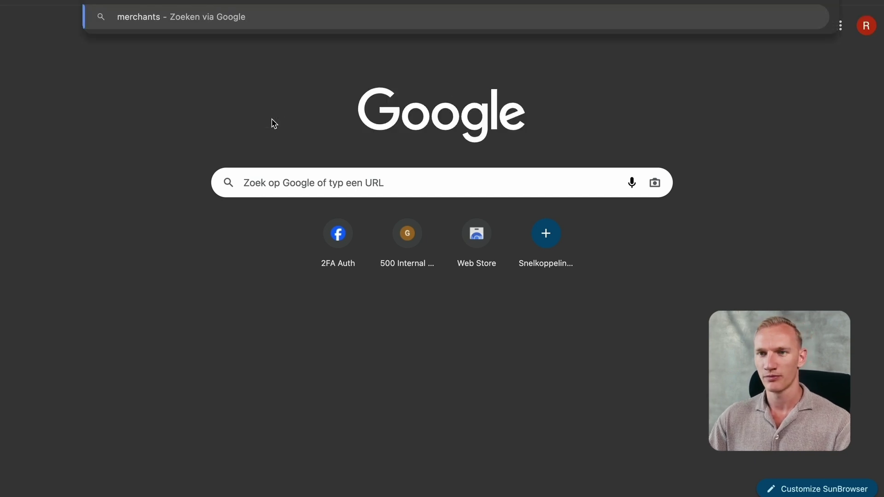
type(".google.com")
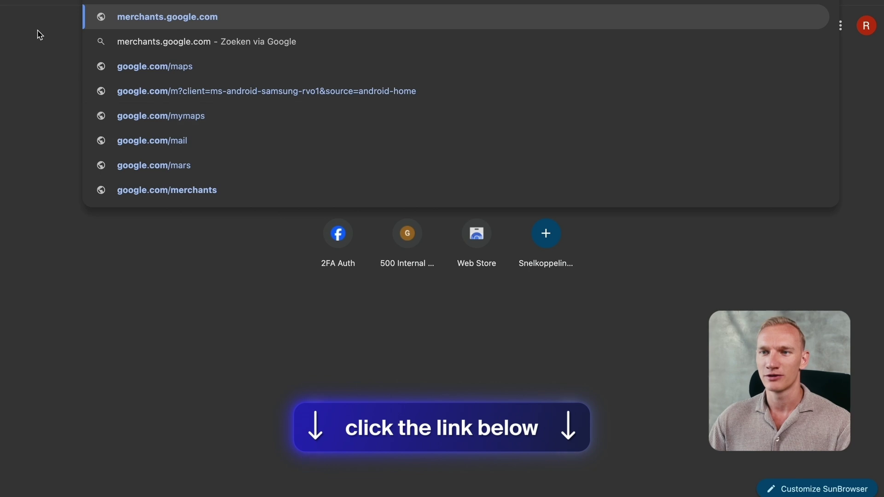
key("Return")
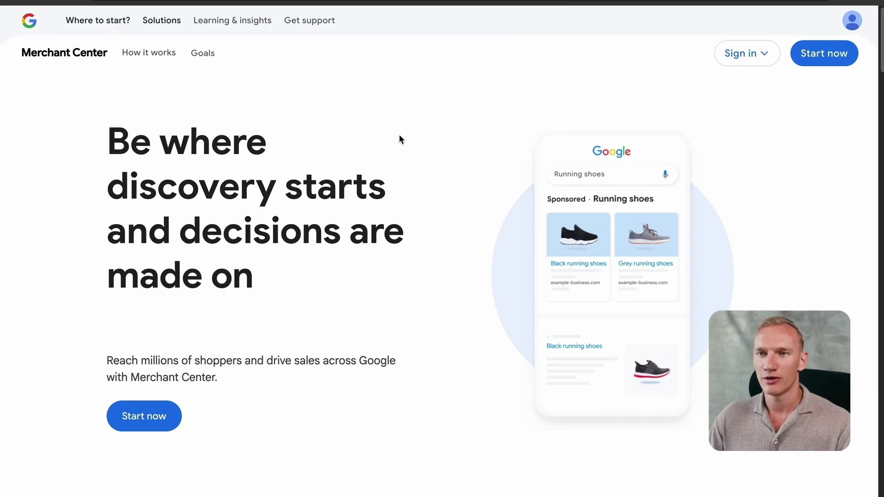
- Start setup: selling online yes, paste the store website, no physical store, and submit
left_click(831, 62)
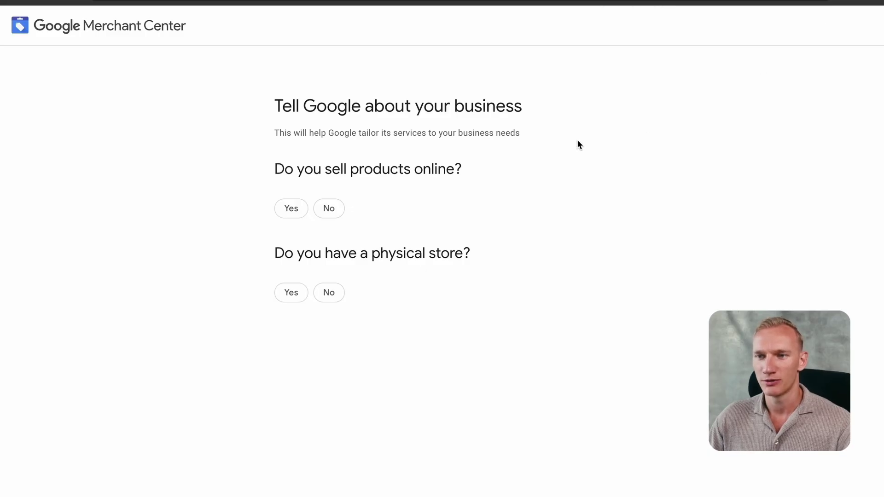
left_click(300, 212)
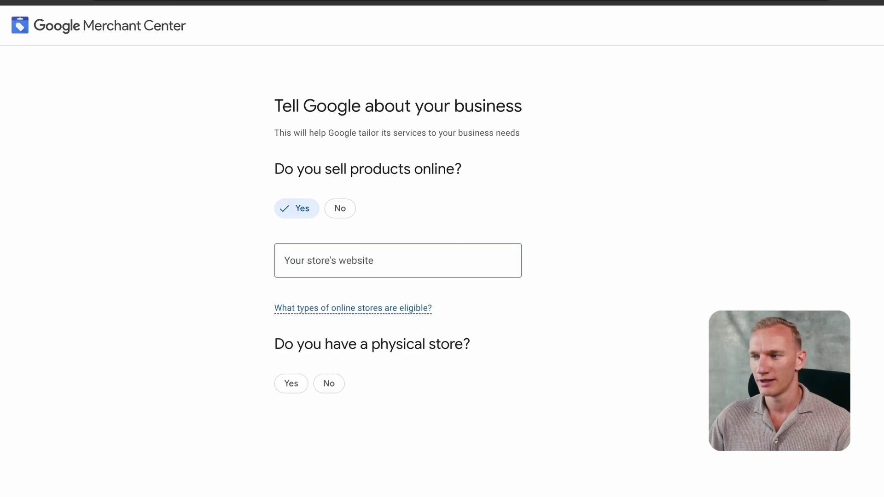
left_click(346, 253)
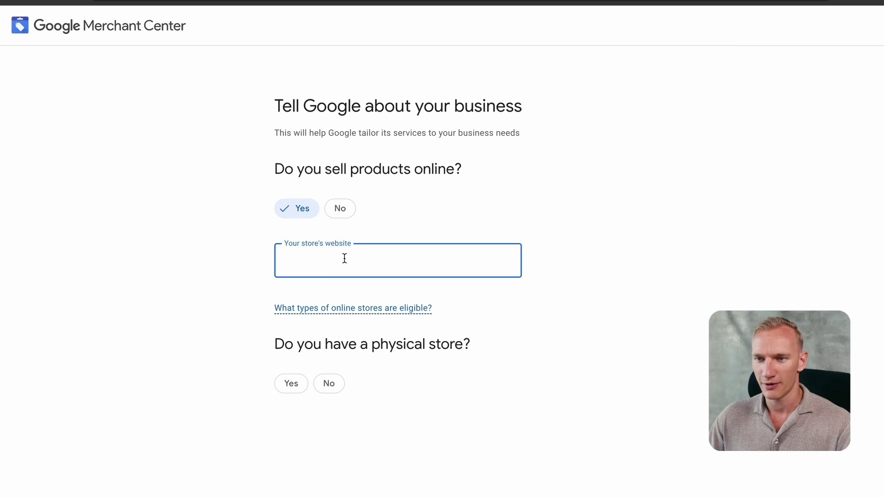
key("ctrl+v")
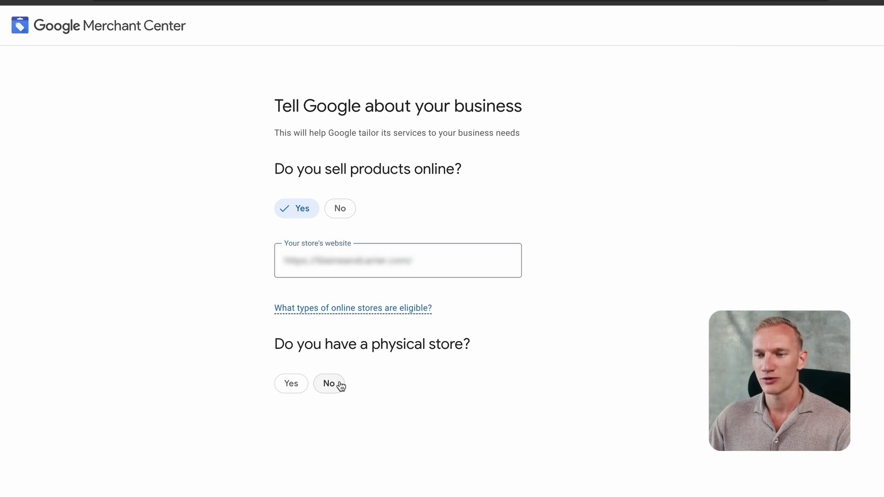
left_click(337, 390)
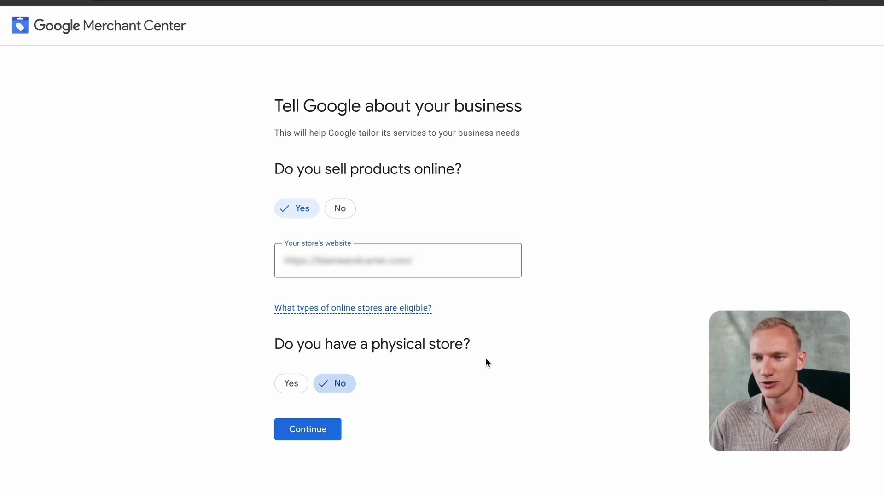
left_click(328, 433)
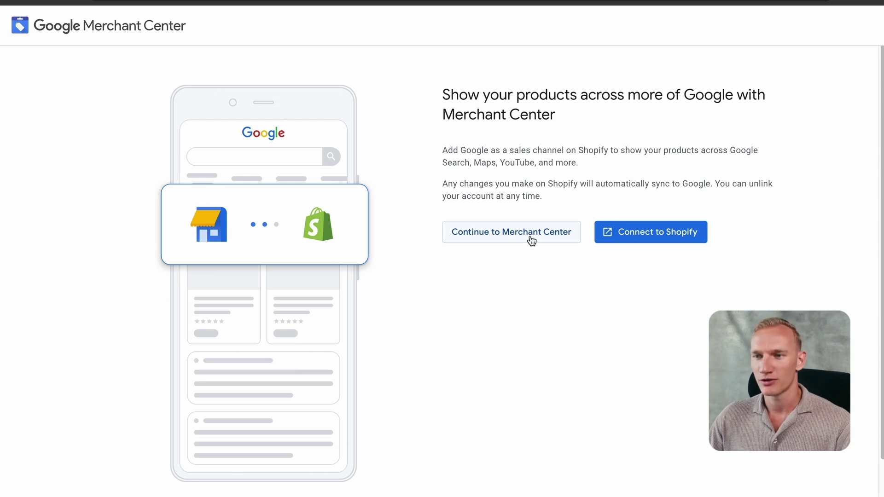
- Continue to Merchant Center without Shopify, past the no-store note, to the business info form
left_click(505, 237)
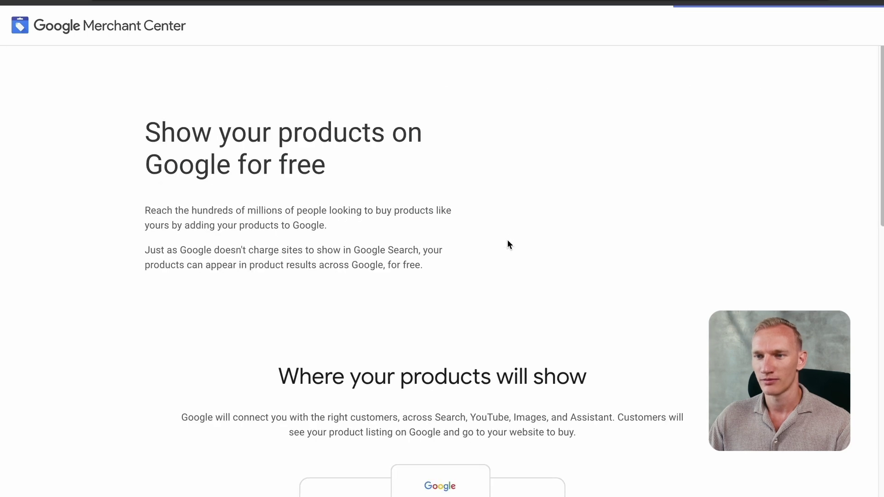
scroll(507, 241, "down", 14)
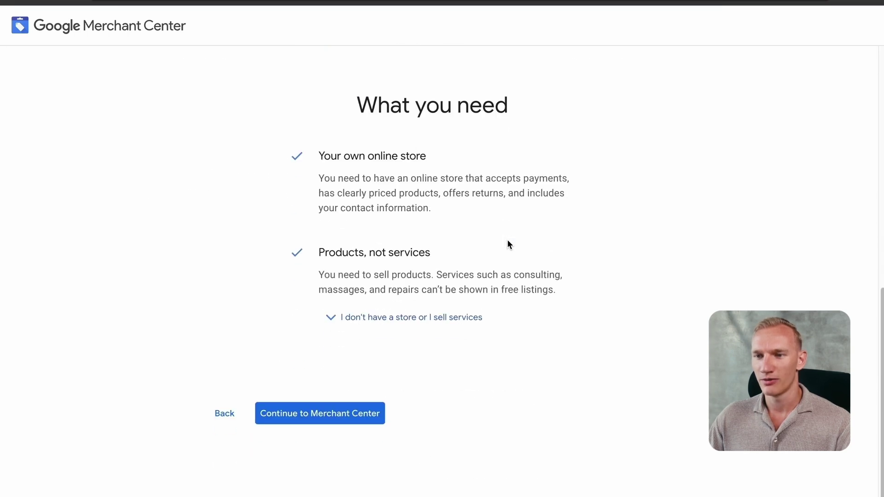
left_click(458, 320)
scroll(473, 311, "down", 1)
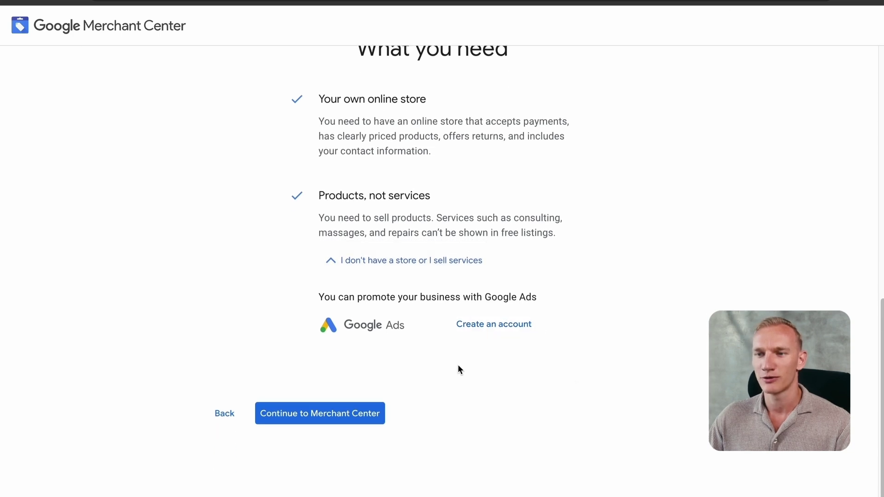
left_click(363, 419)
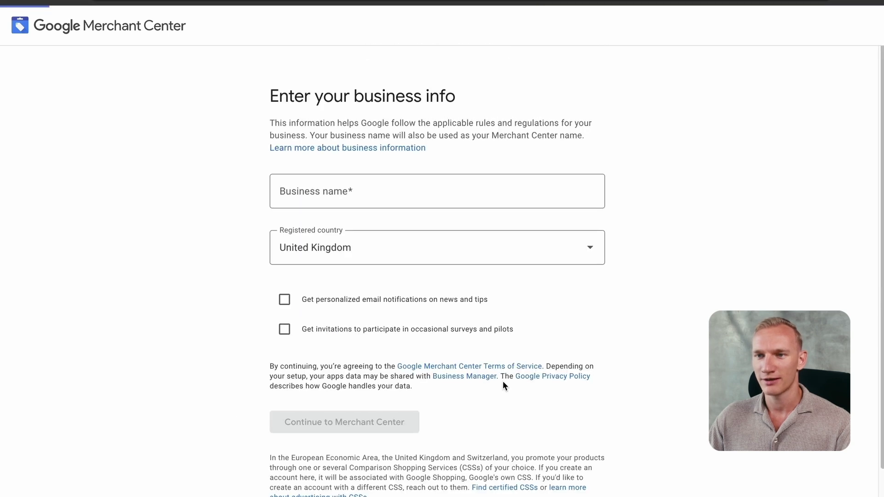
- Enter the business name, choose Hong Kong as registered country, and create the account
left_click(390, 192)
key("ctrl+v")
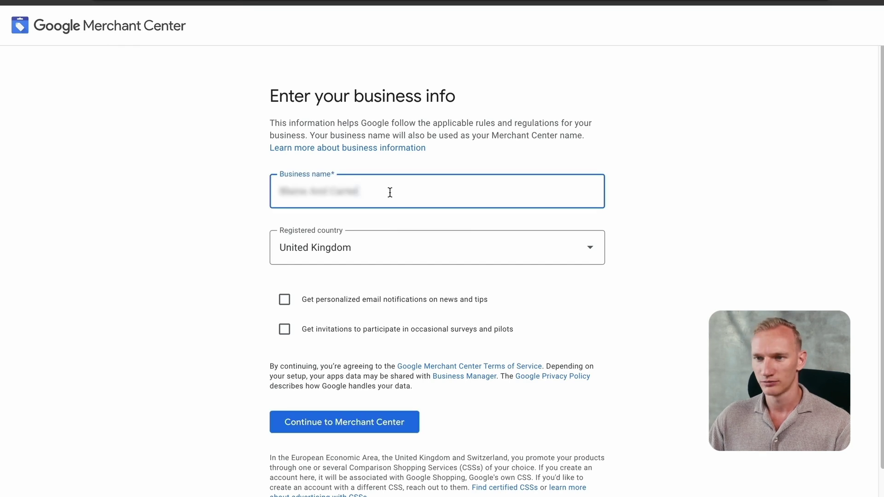
left_click(373, 254)
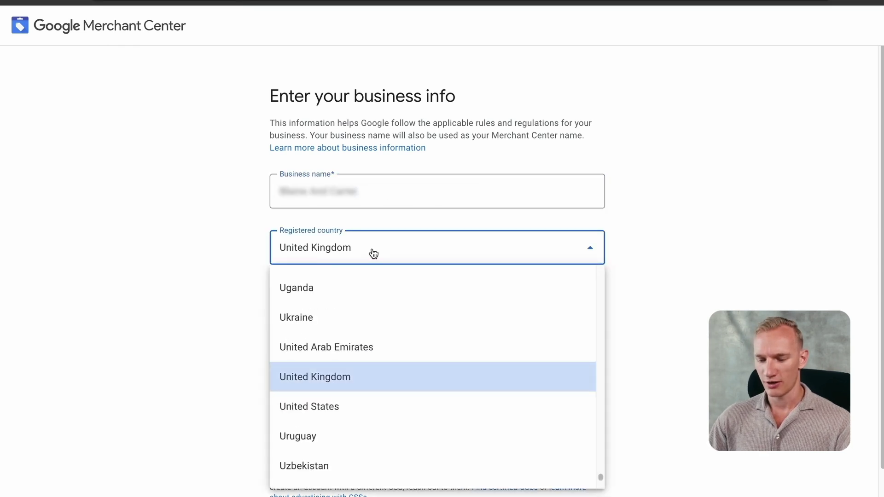
type("hong")
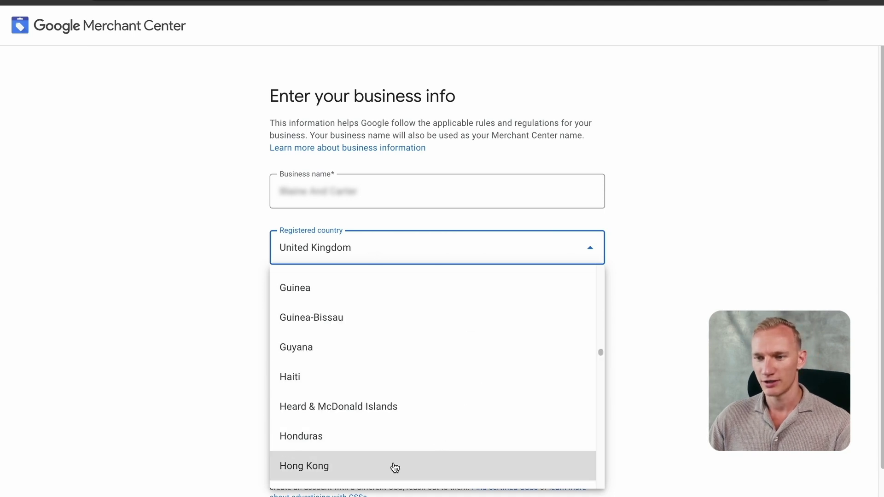
left_click(395, 467)
left_click(724, 289)
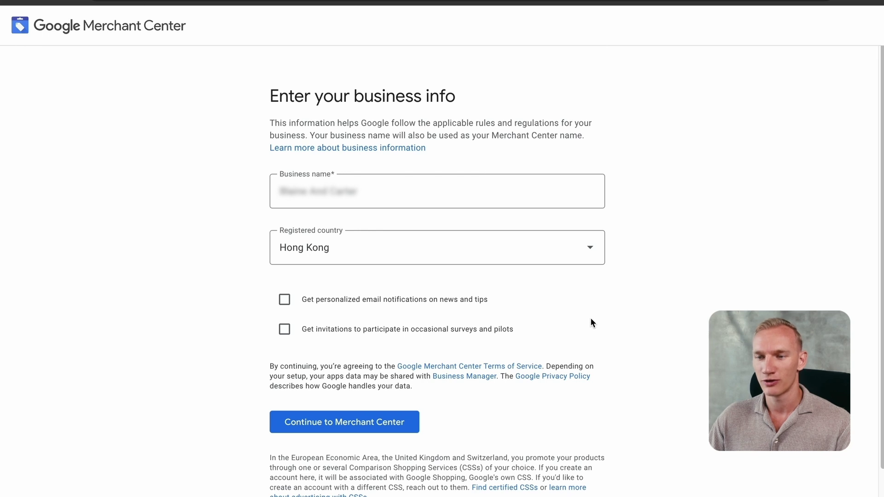
scroll(492, 412, "down", 1)
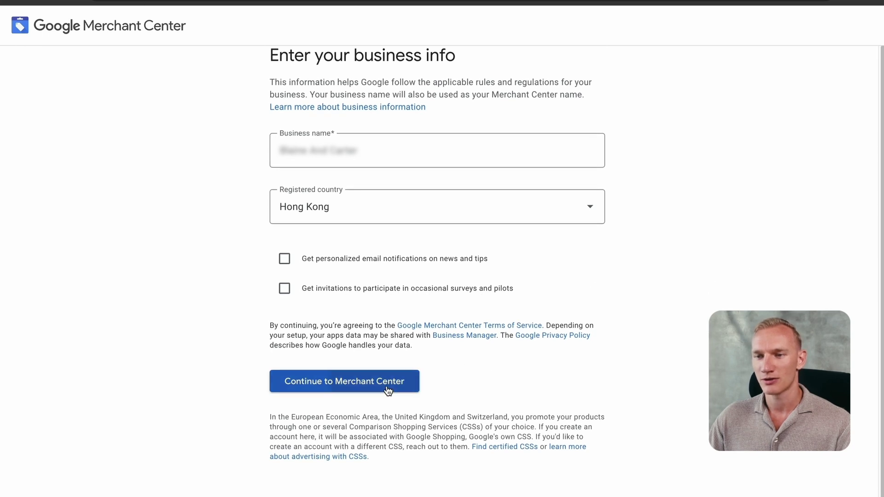
left_click(388, 391)
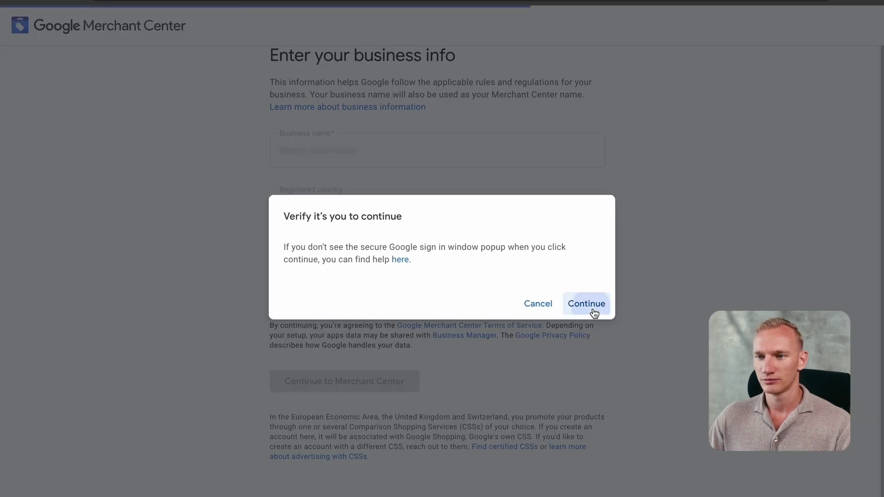
left_click(593, 309)
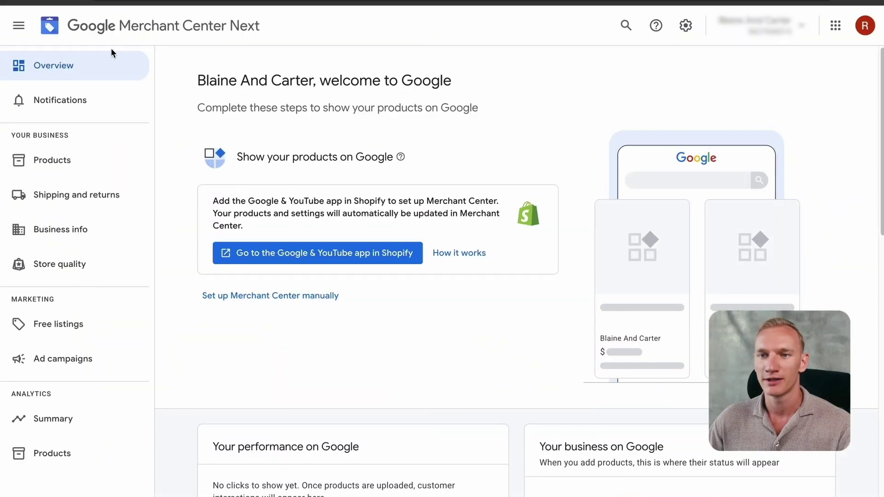
- Fill in the business address city, state and postal code in Business info, then save it
left_click(74, 232)
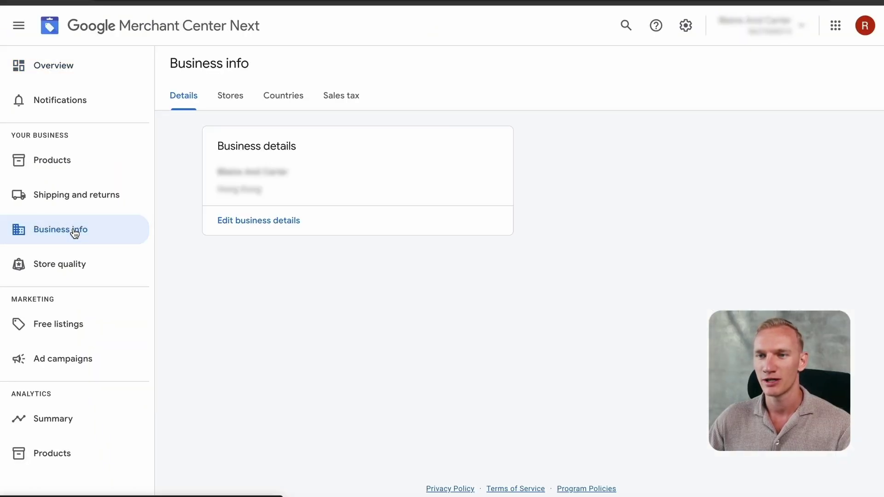
left_click(240, 222)
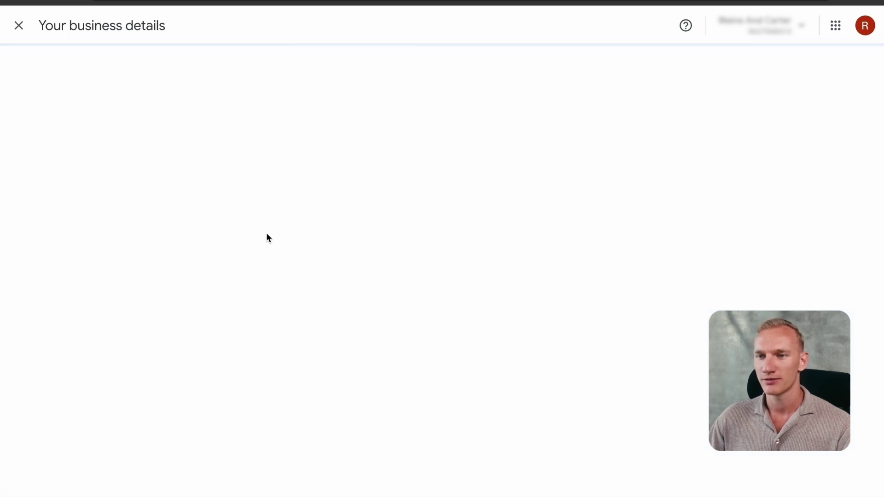
left_click(526, 255)
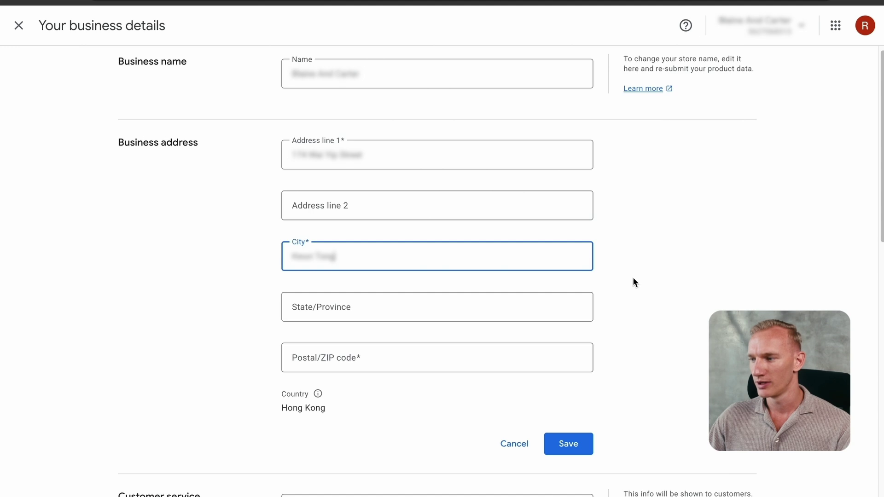
left_click(377, 305)
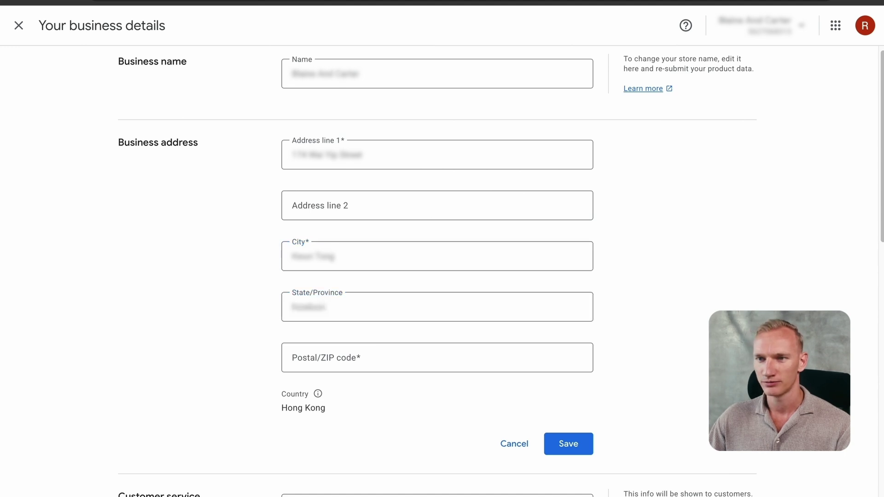
left_click(342, 355)
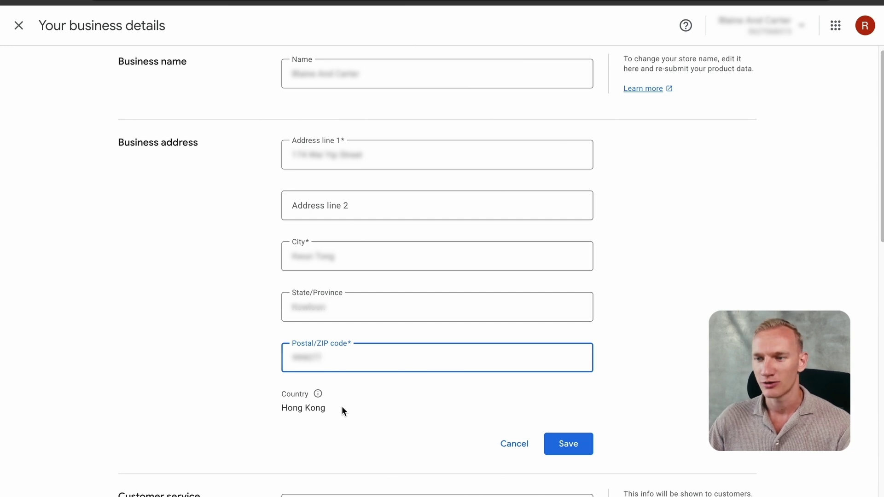
left_click(580, 451)
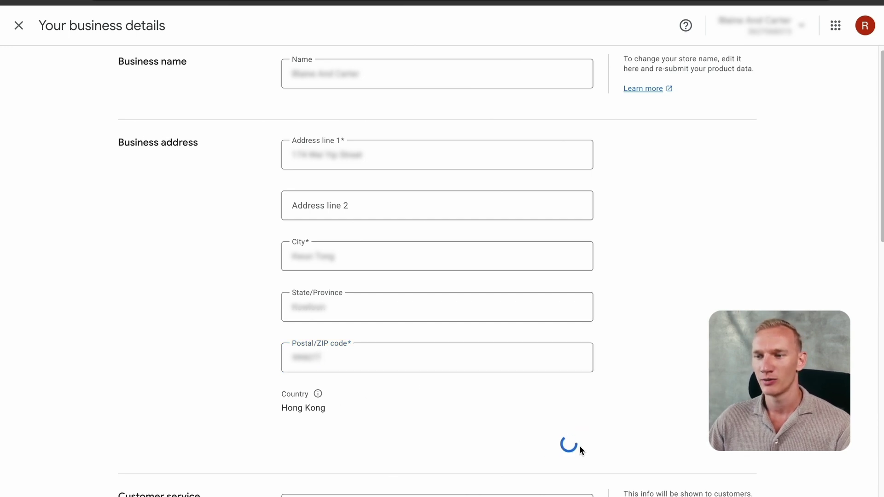
- Paste the store's website URL into the Customer service Website URL field
scroll(591, 363, "down", 4)
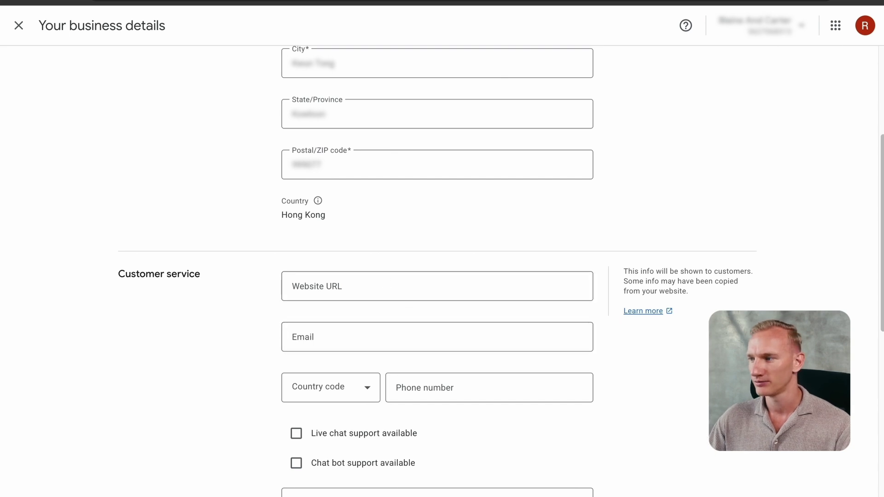
left_click(438, 286)
key("ctrl+v")
scroll(442, 369, "down", 1)
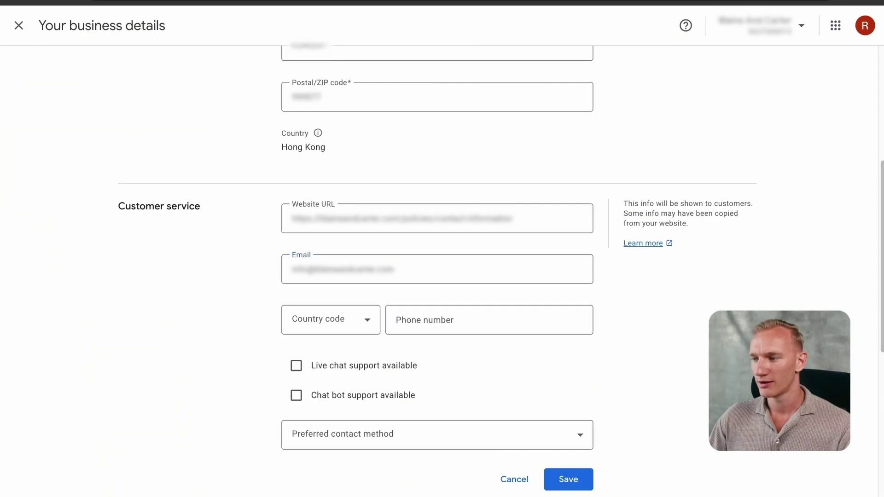
- Choose United States as the country code for the customer service phone number
left_click(351, 318)
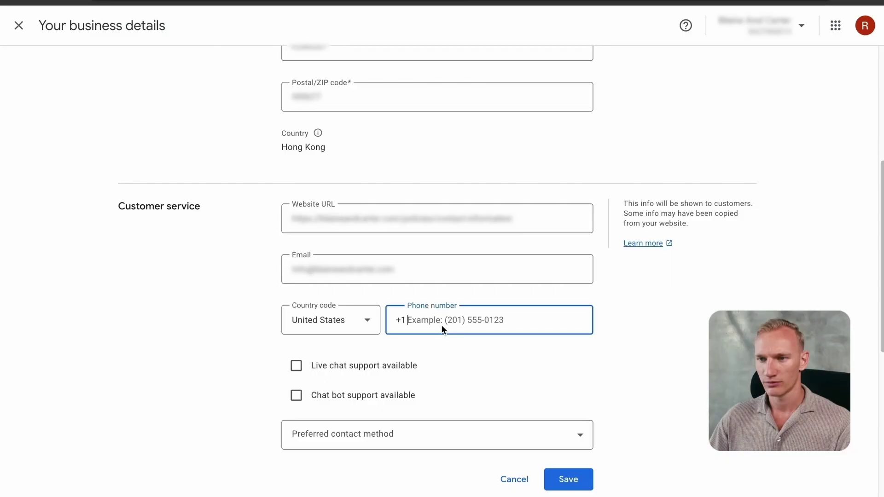
- Enter the customer service phone number and make Email the preferred contact method
key("ctrl+v")
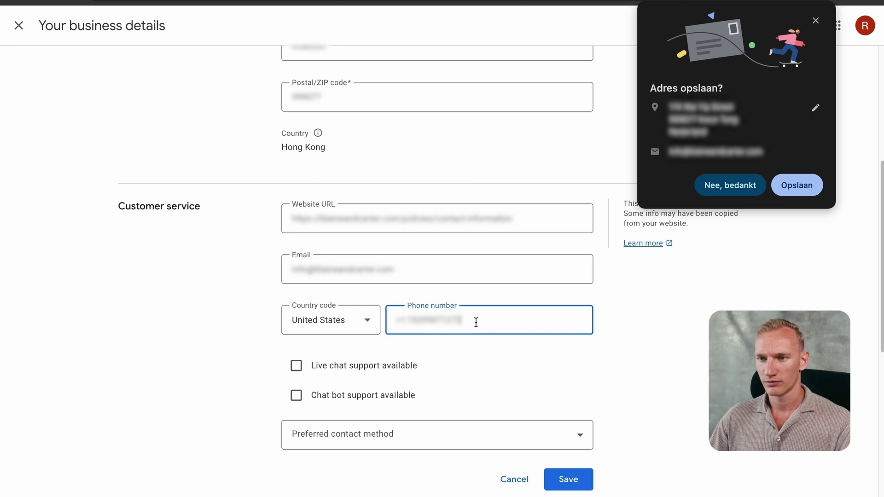
left_click(434, 433)
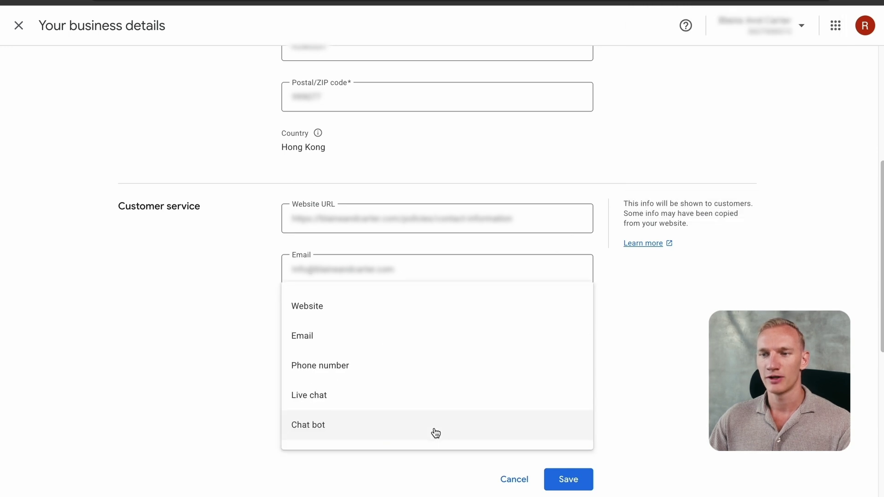
left_click(360, 343)
- Close the business details form and dismiss Chrome's save-address popup
scroll(593, 428, "down", 1)
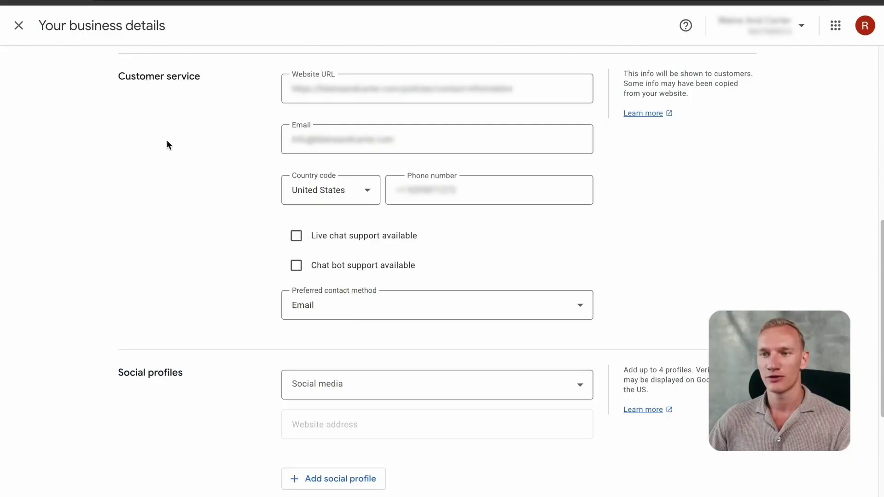
left_click(17, 27)
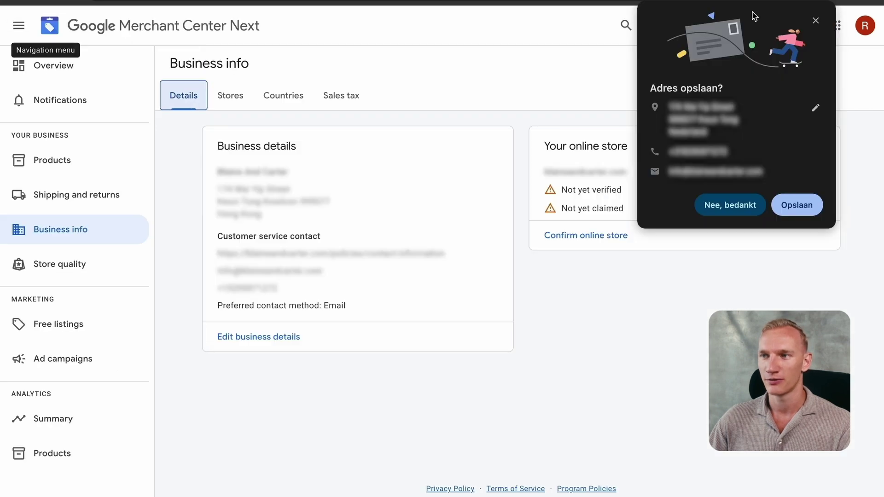
left_click(814, 20)
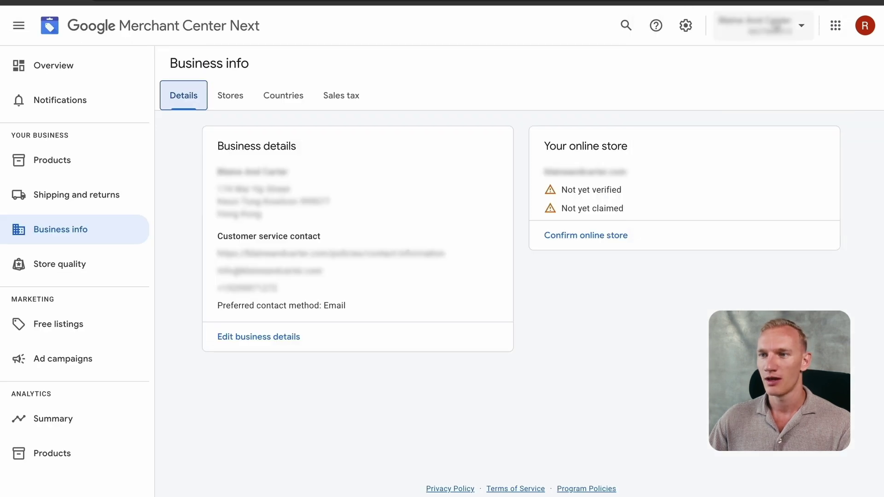
left_click(586, 235)
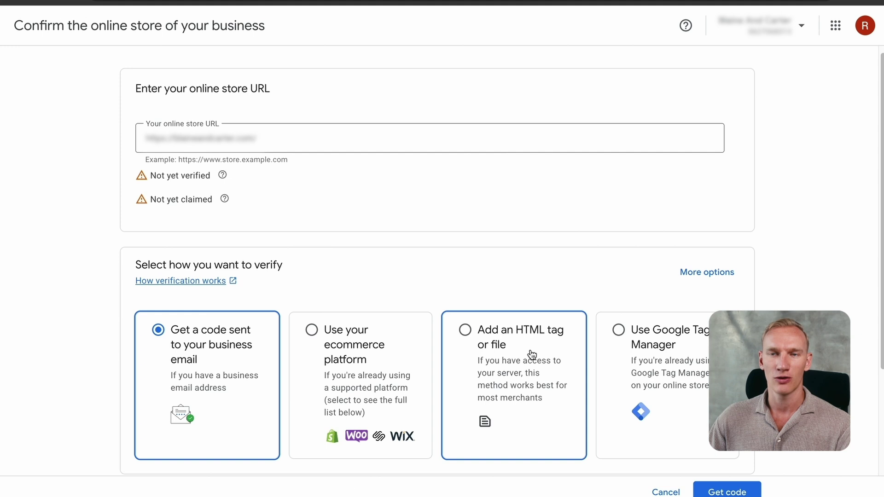
- Request the emailed verification code, enter it, and verify the online store
scroll(530, 354, "down", 3)
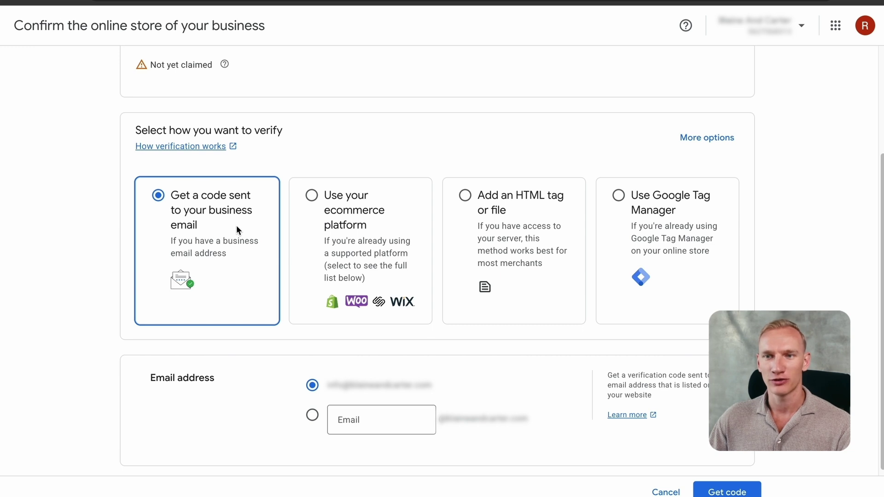
left_click(715, 483)
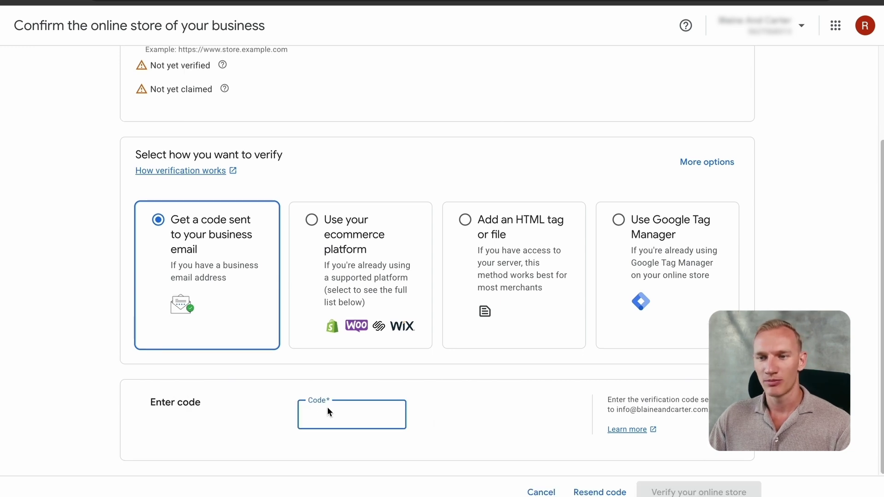
key("ctrl+v")
left_click(682, 489)
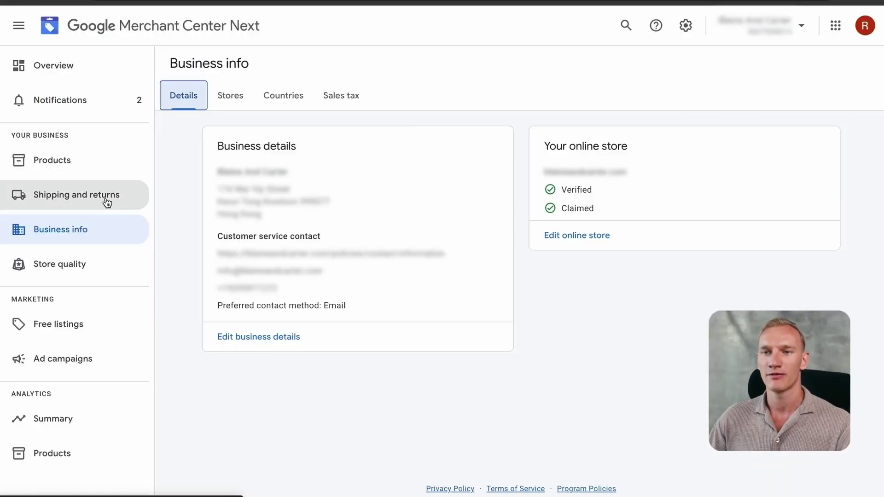
- Begin a new shipping policy in Shipping and returns and add United States and Canada
left_click(105, 196)
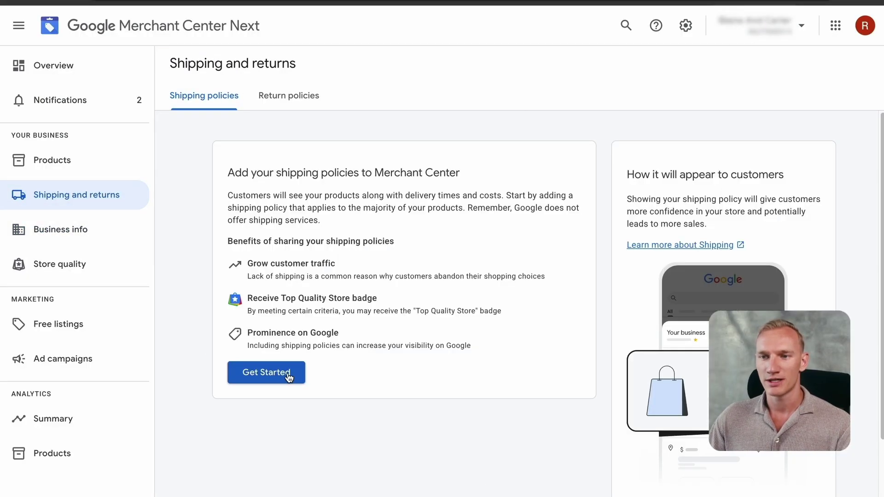
left_click(288, 377)
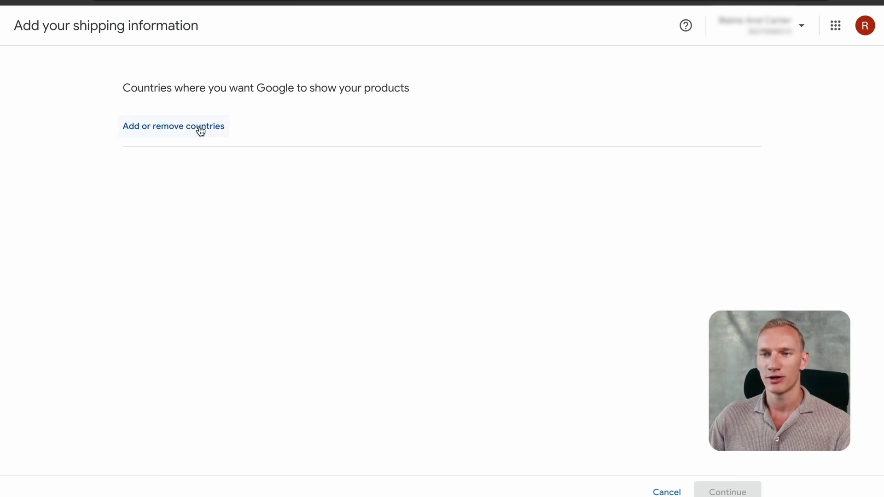
left_click(200, 131)
type("united")
left_click(438, 259)
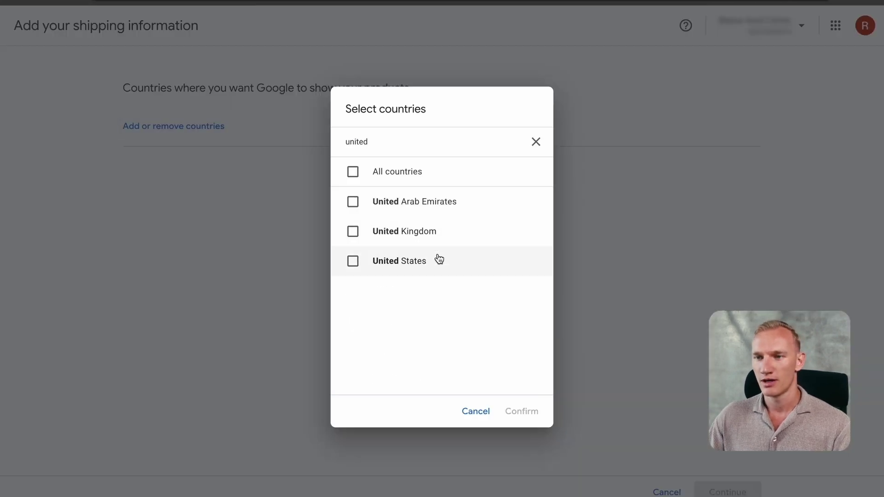
type("anv")
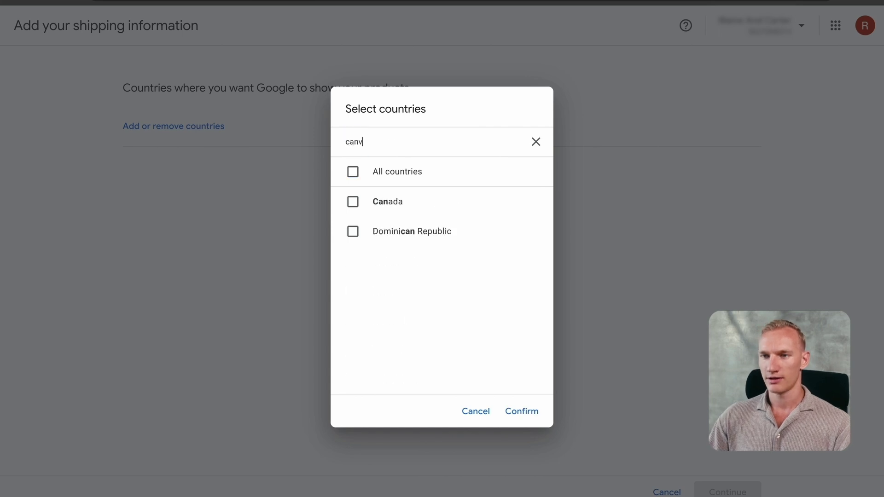
key("BackSpace")
left_click(406, 215)
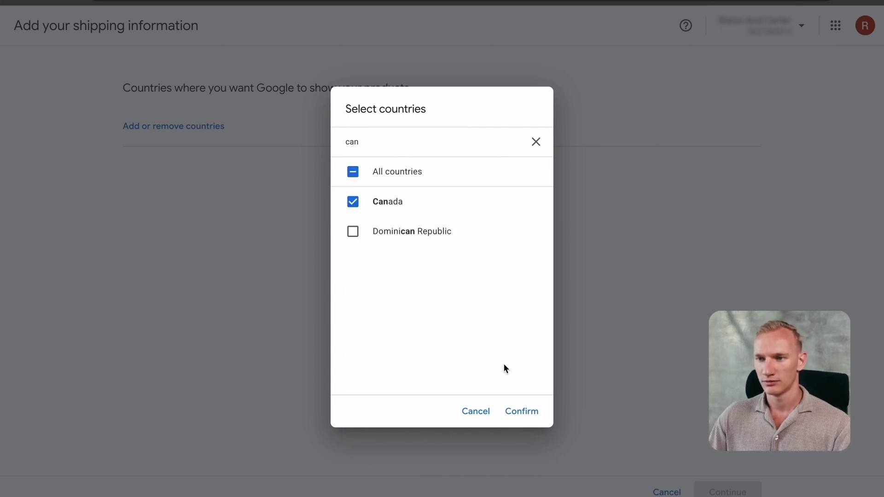
left_click(519, 409)
left_click(728, 492)
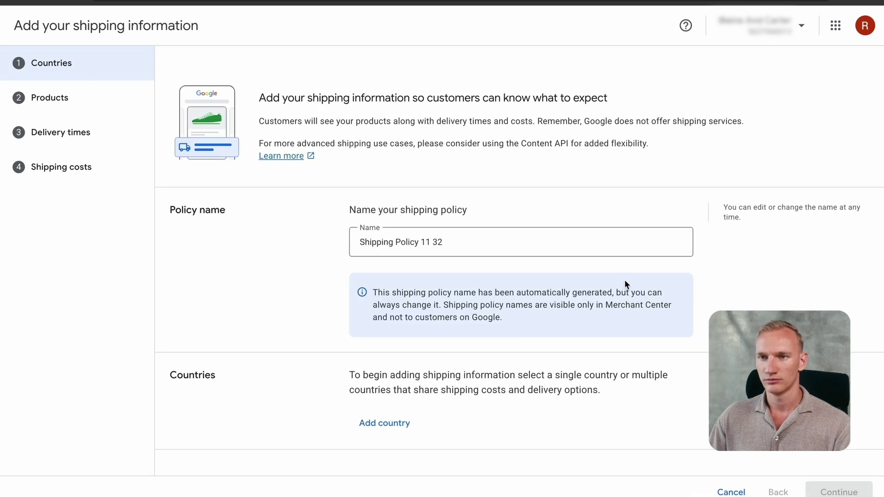
- Name the policy 'RTM - USA + Canada' and include both Canada and United States
triple_click(411, 239)
type("RTM -")
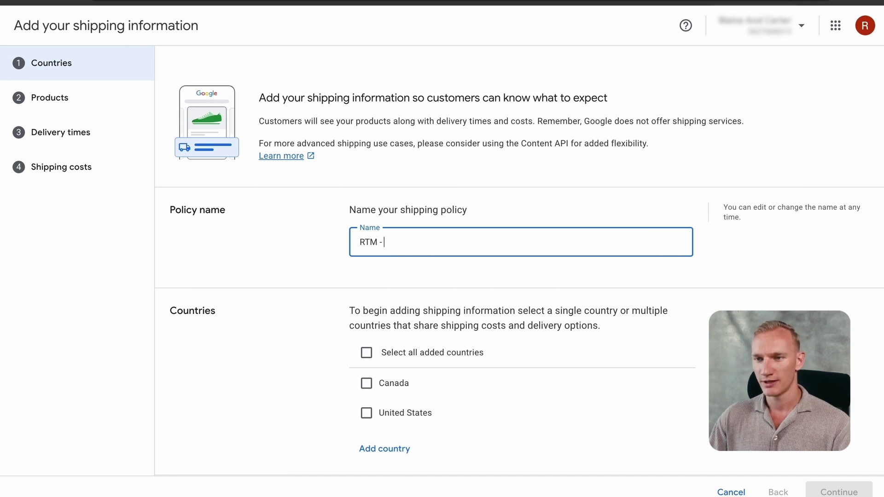
type(" USA")
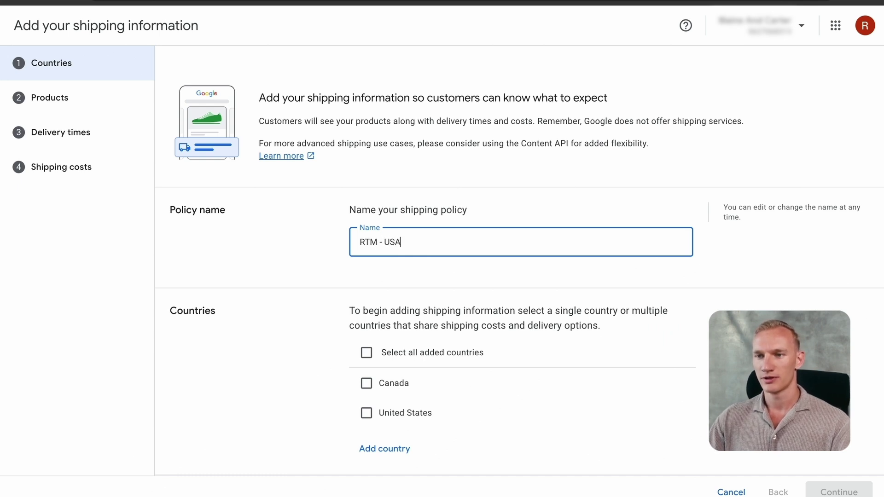
type(" + Canada")
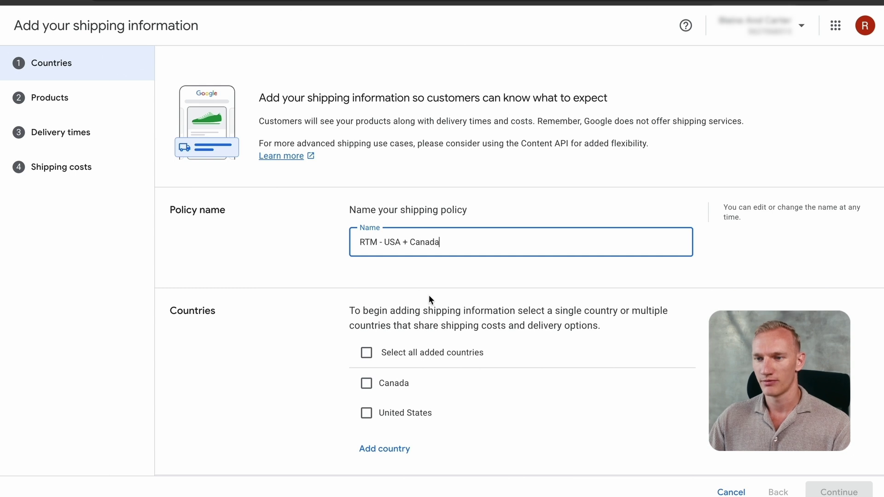
left_click(423, 380)
left_click(504, 405)
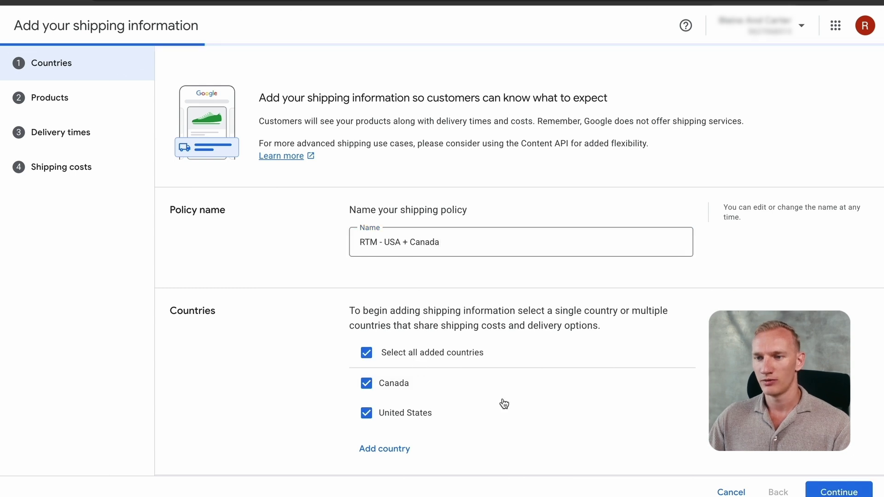
left_click(840, 492)
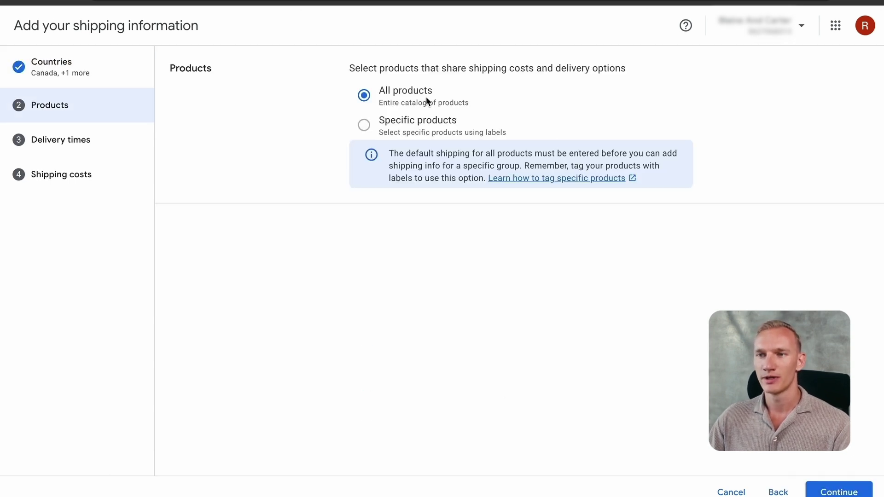
- Apply the policy to all products and set the order cut-off to 10:00 PM Amsterdam time
left_click(829, 491)
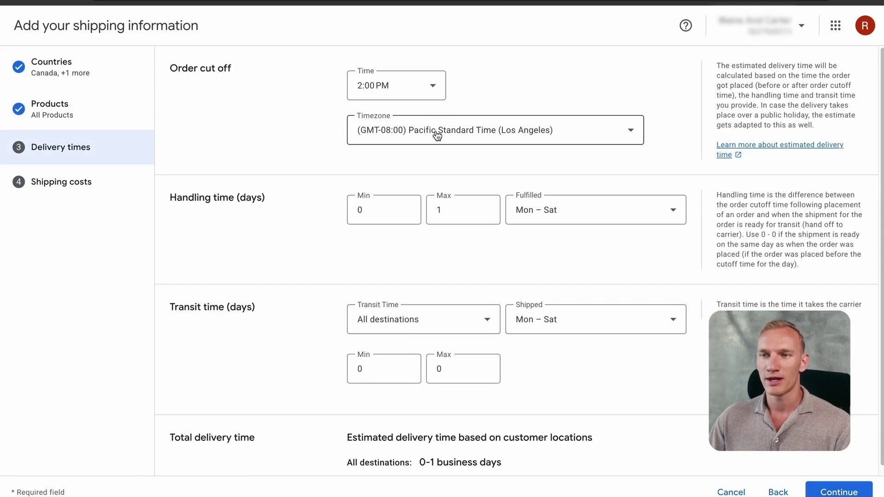
left_click(414, 98)
scroll(438, 248, "down", 5)
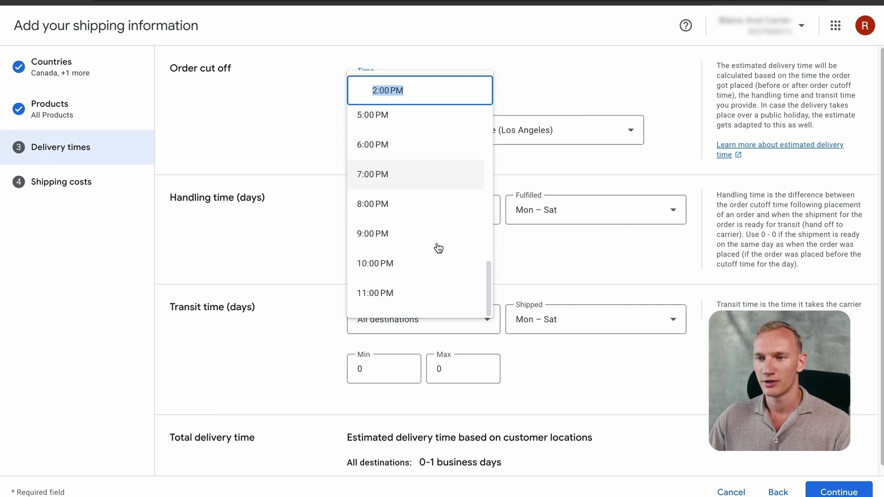
left_click(397, 265)
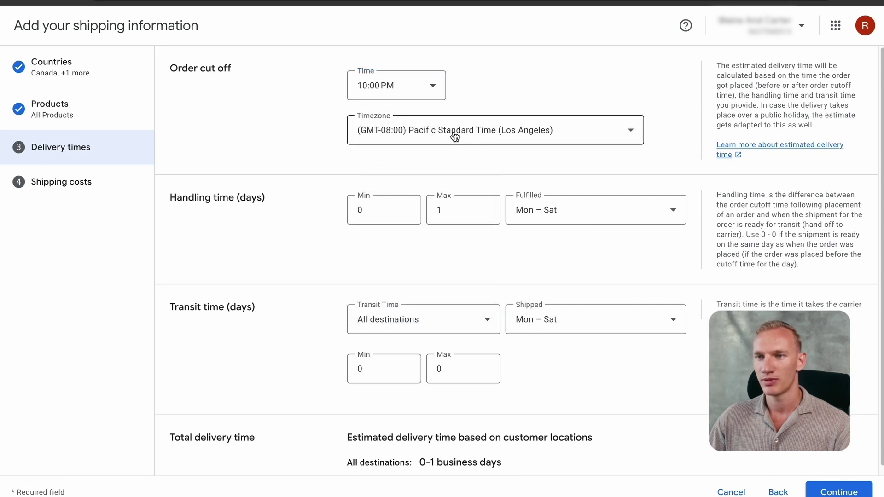
left_click(455, 136)
type("ams")
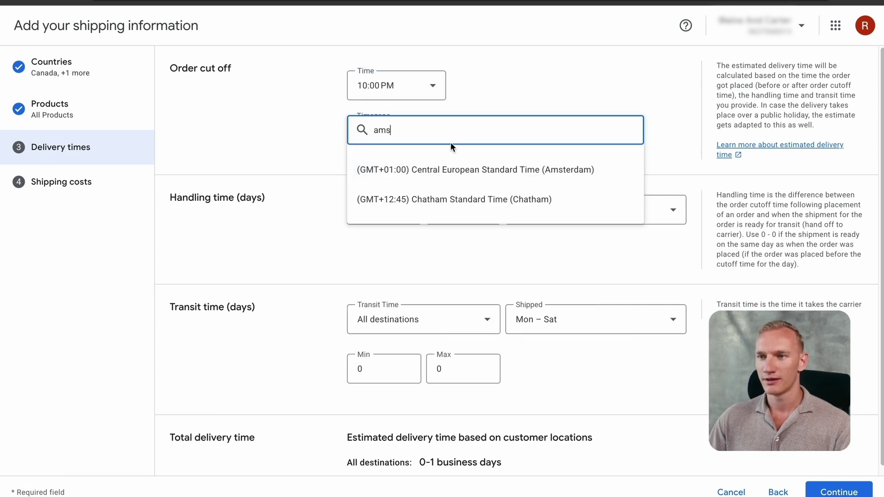
left_click(541, 168)
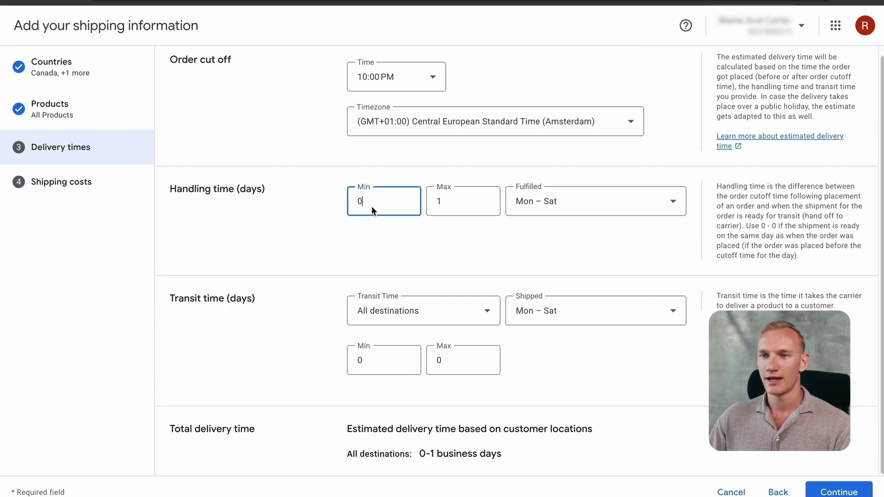
- Set handling time to 1–2 days, with fulfillment and shipping days Monday to Friday
key("BackSpace")
type("1")
left_click(461, 203)
key("BackSpace")
type("2")
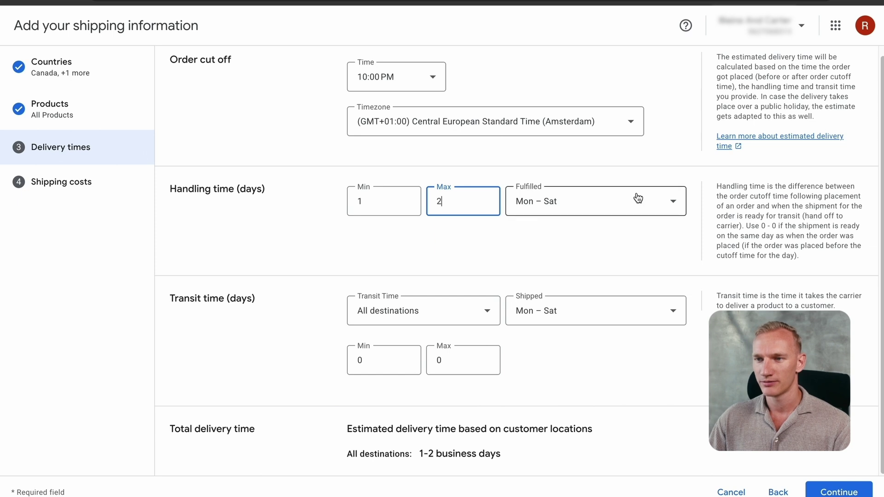
left_click(638, 199)
left_click(556, 224)
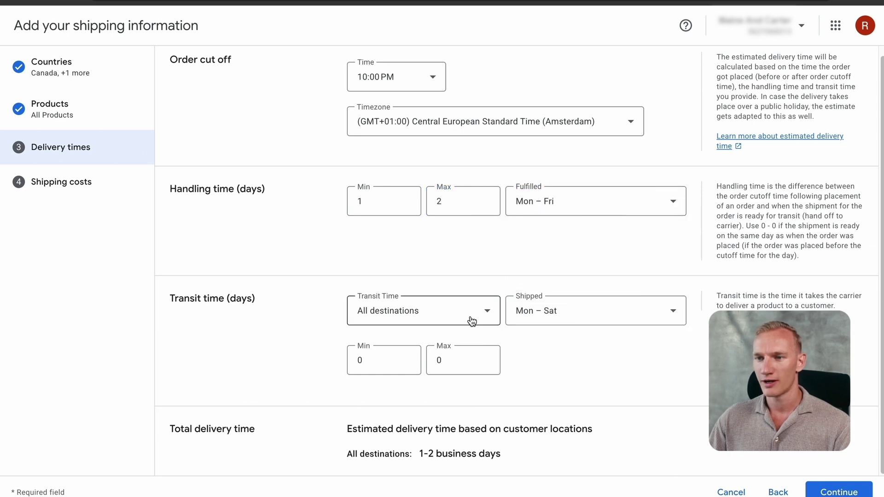
left_click(530, 312)
left_click(579, 327)
- Set the minimum transit time to 5 days and clear the maximum transit value to re-enter it
left_click(386, 360)
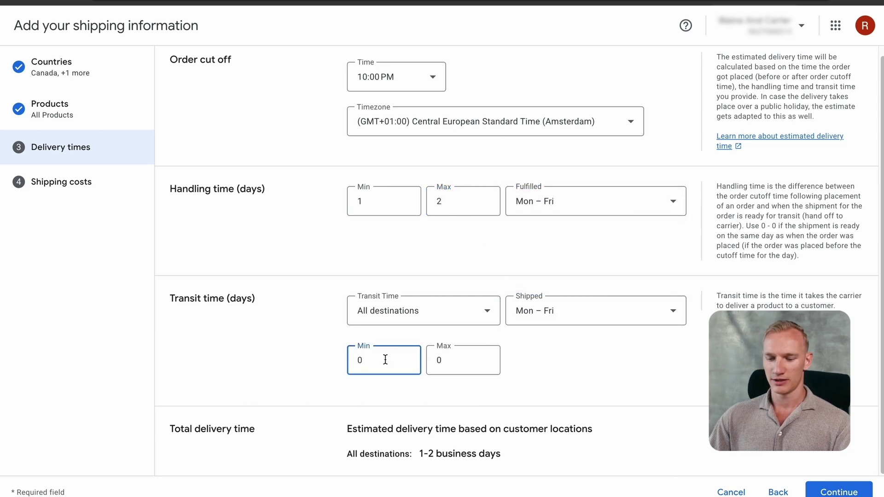
key("BackSpace")
type("5")
left_click(479, 366)
key("BackSpace")
type("6")
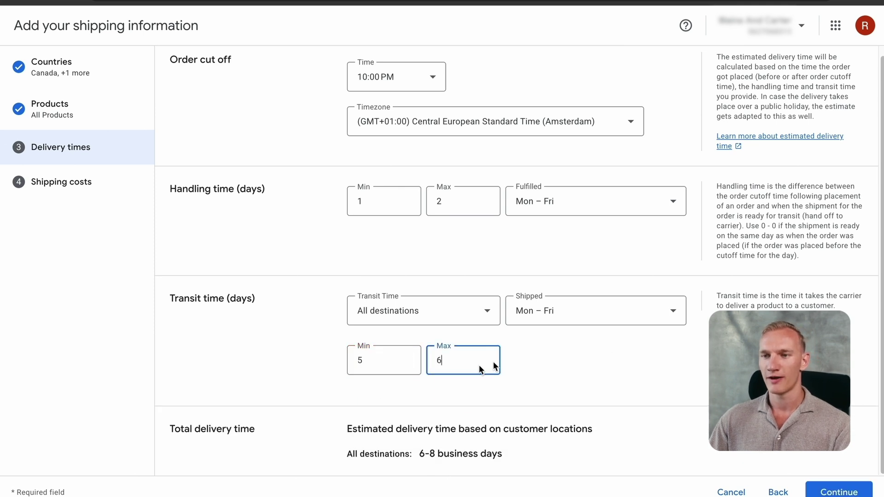
key("BackSpace")
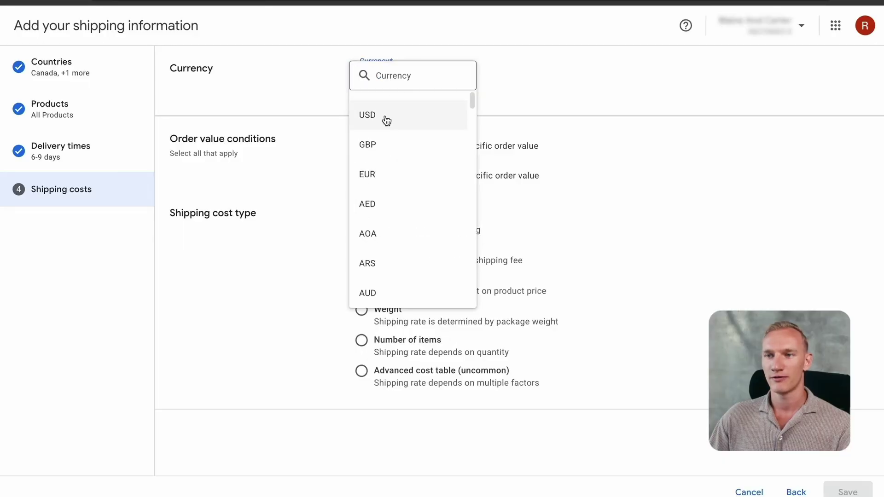
- Choose USD with free shipping, save the shipping policy, and acknowledge the confirmation
left_click(385, 121)
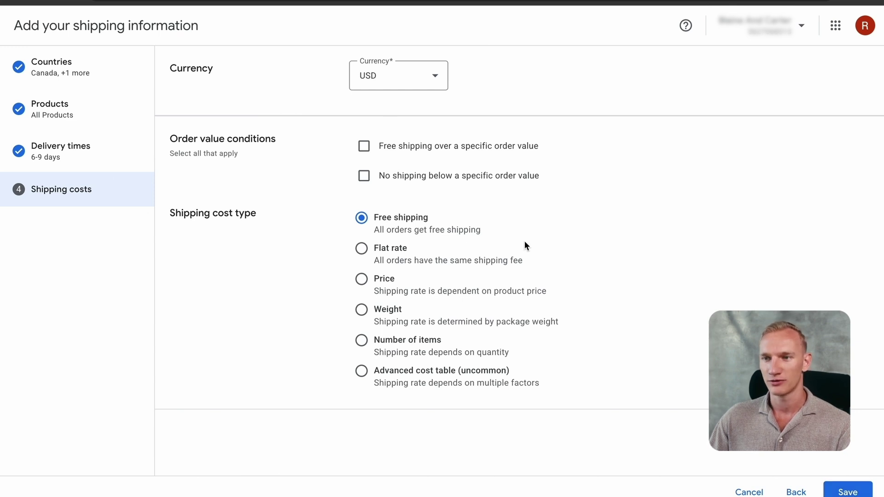
left_click(838, 489)
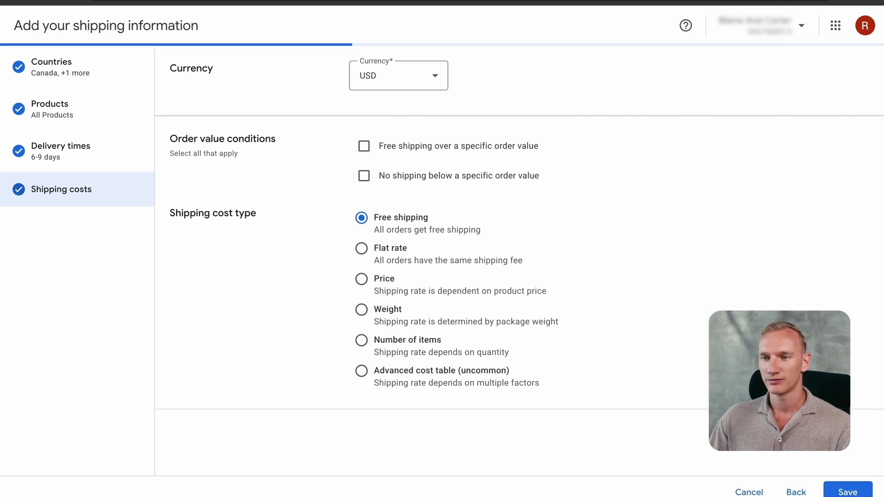
left_click(843, 490)
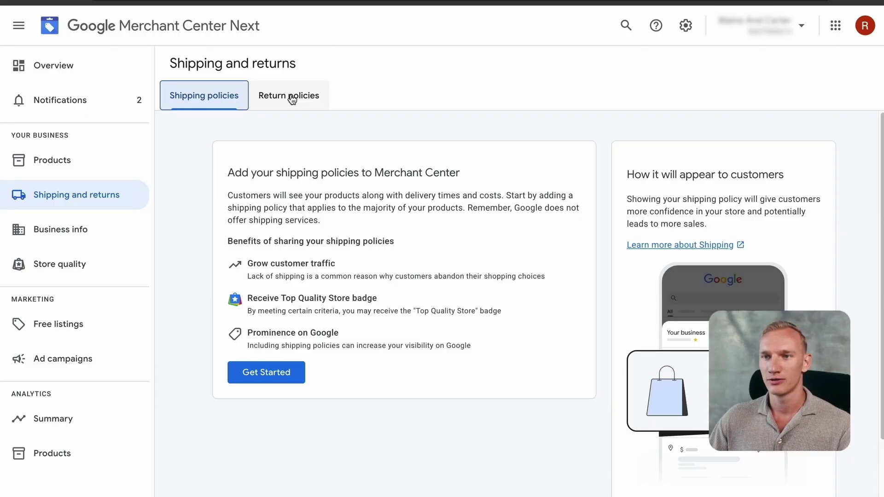
- Add a return policy for Canada and the United States with the pasted store policy URL
left_click(291, 98)
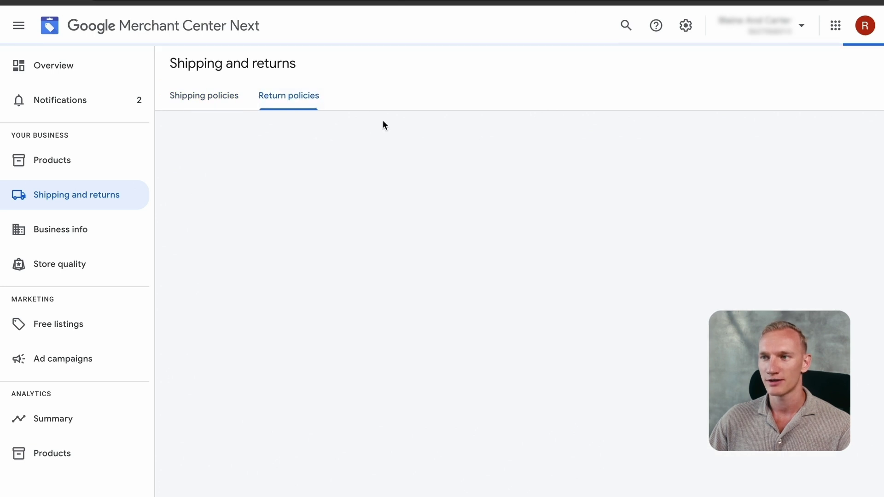
left_click(289, 211)
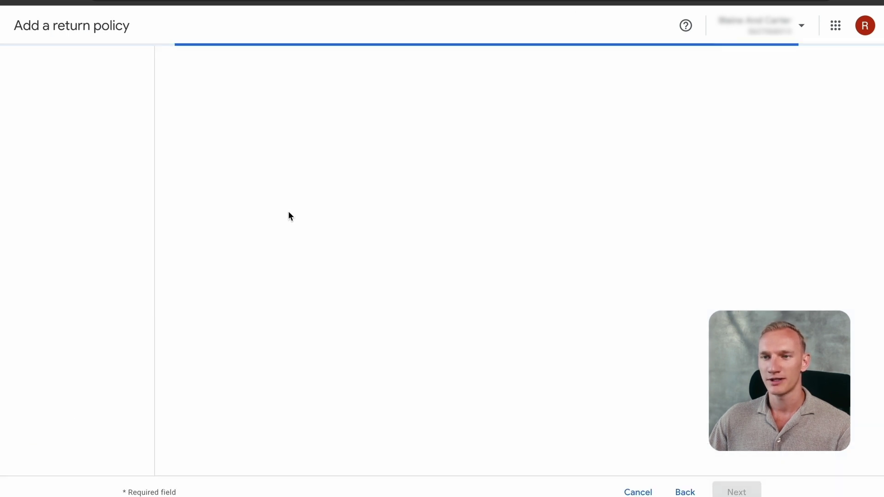
left_click(427, 141)
key("ctrl+v")
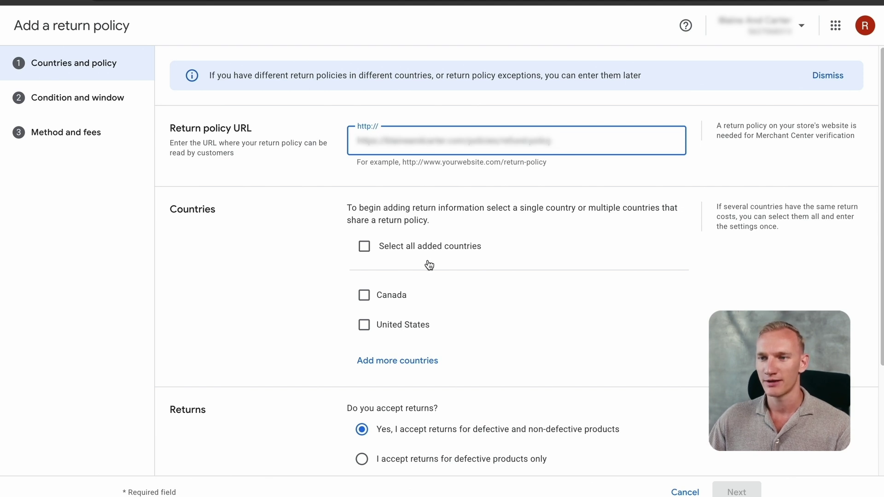
left_click(417, 249)
scroll(515, 285, "down", 3)
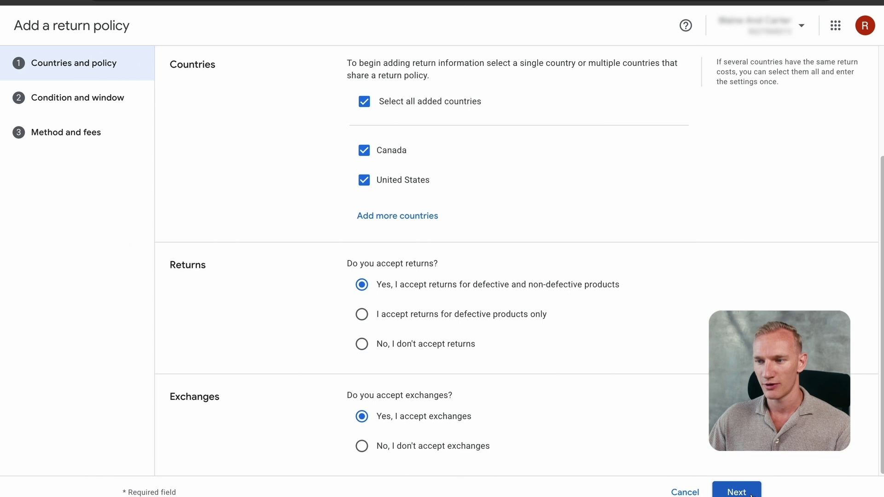
left_click(736, 492)
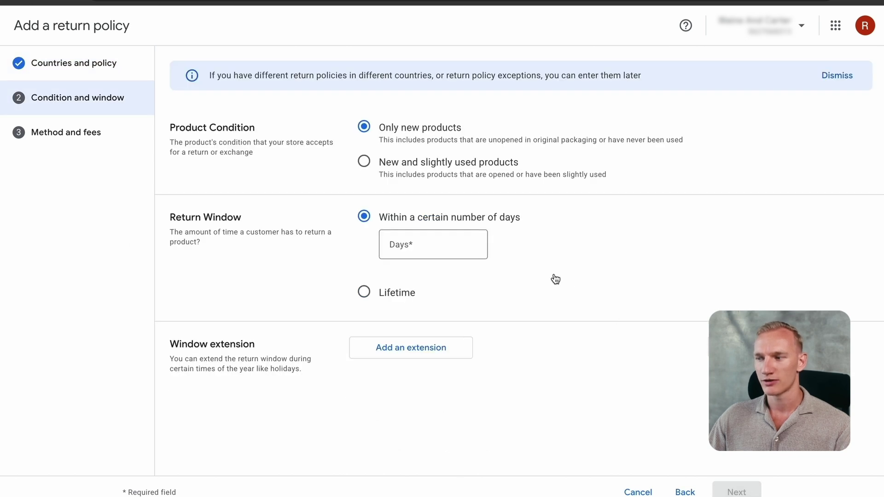
- Allow returns of new products within a 30-day return window
left_click(452, 247)
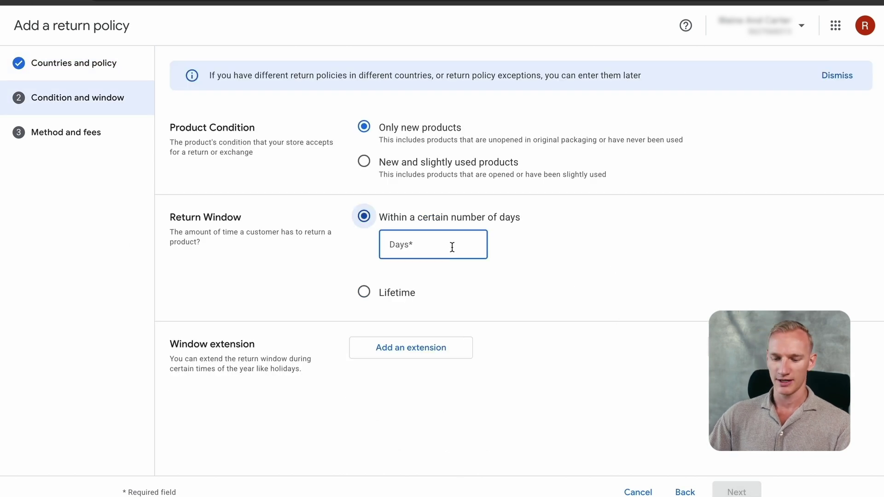
type("30")
left_click(574, 313)
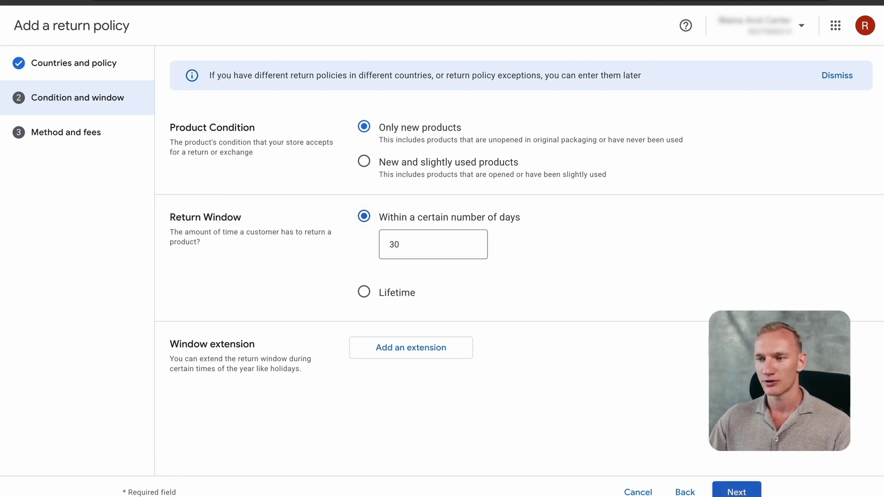
left_click(737, 491)
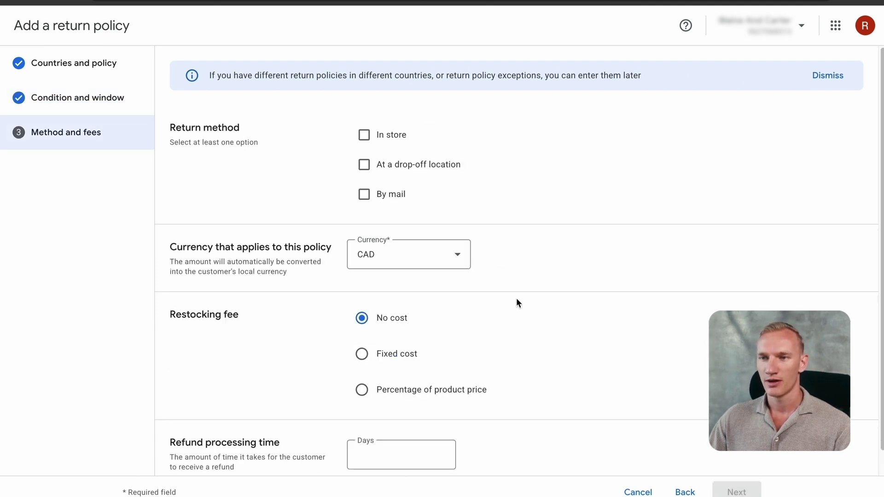
- Accept returns by mail and set the policy currency to USD
left_click(383, 198)
scroll(542, 272, "down", 1)
left_click(428, 209)
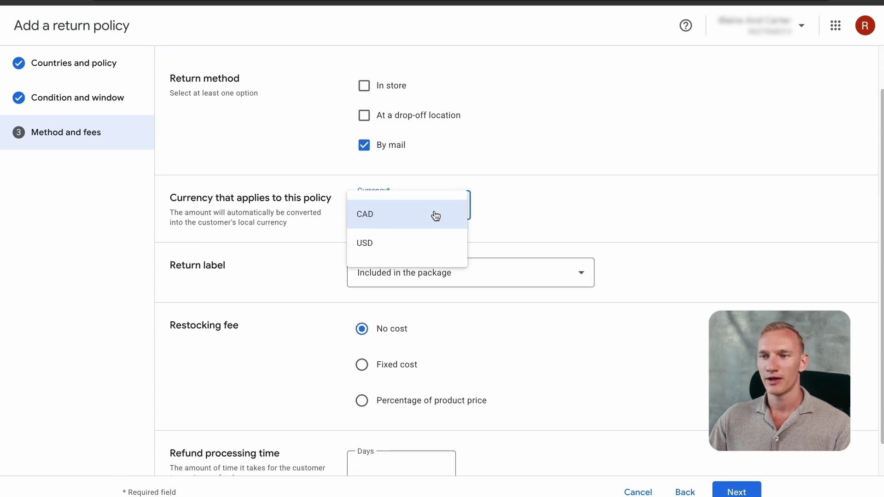
left_click(397, 244)
- Set the refund processing time to 10 days
scroll(551, 239, "down", 1)
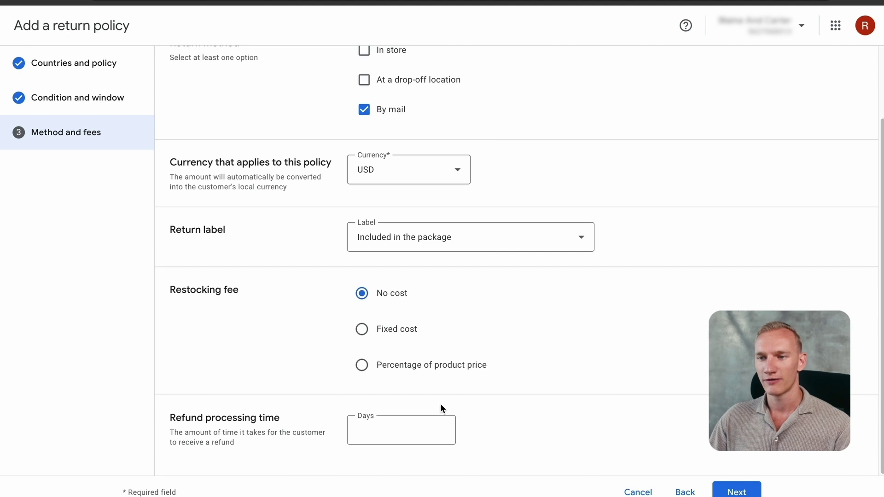
left_click(398, 428)
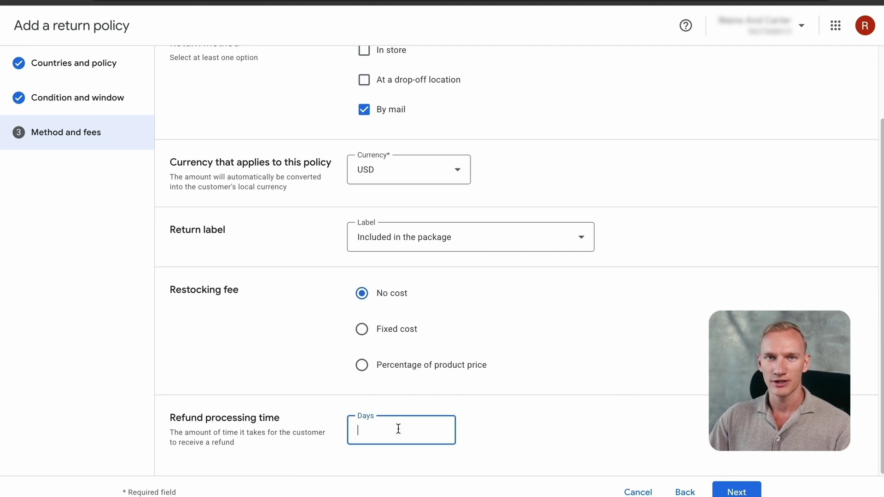
type("10")
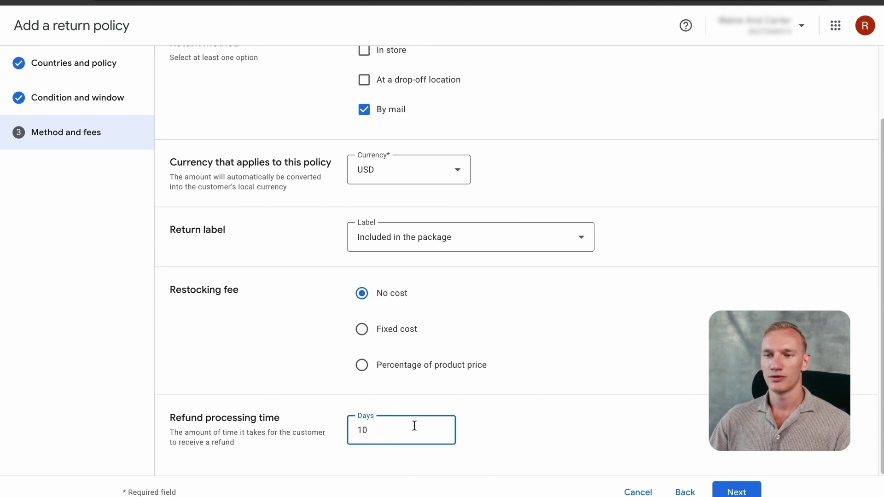
left_click(636, 422)
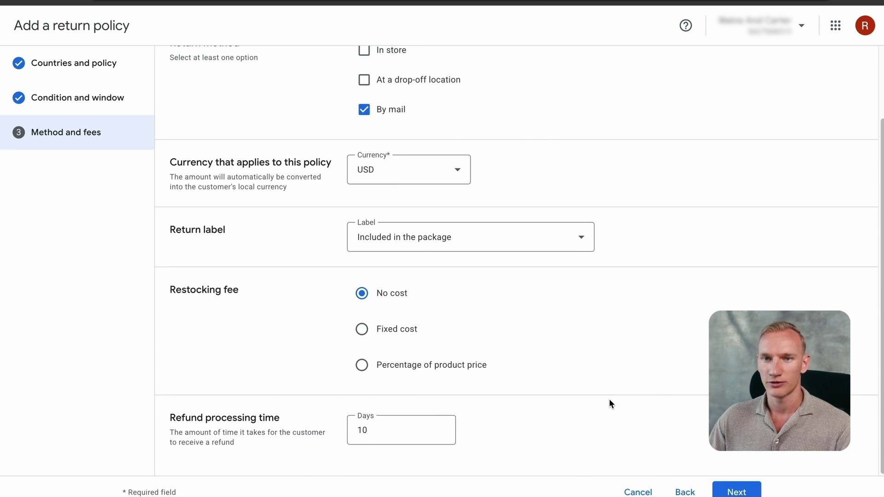
- Confirm the policy matches the website, save the 30-day return policy, and return to Overview
left_click(736, 491)
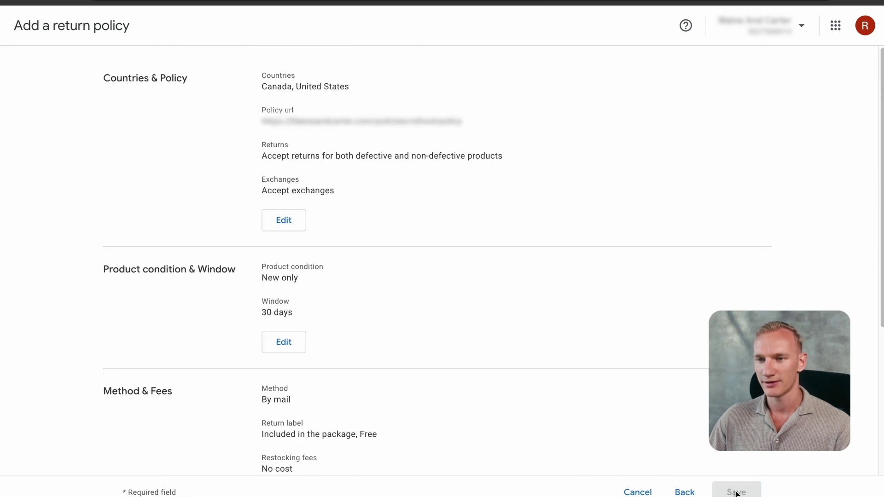
scroll(360, 433, "down", 5)
left_click(206, 442)
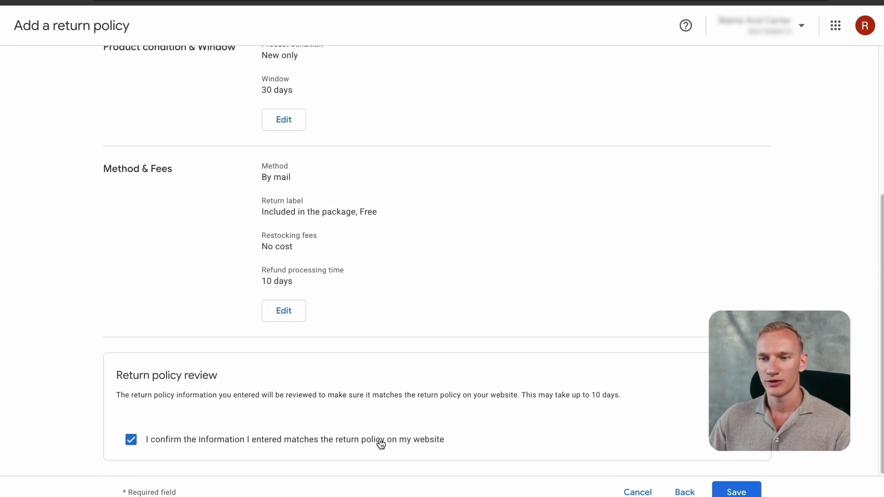
scroll(483, 309, "up", 5)
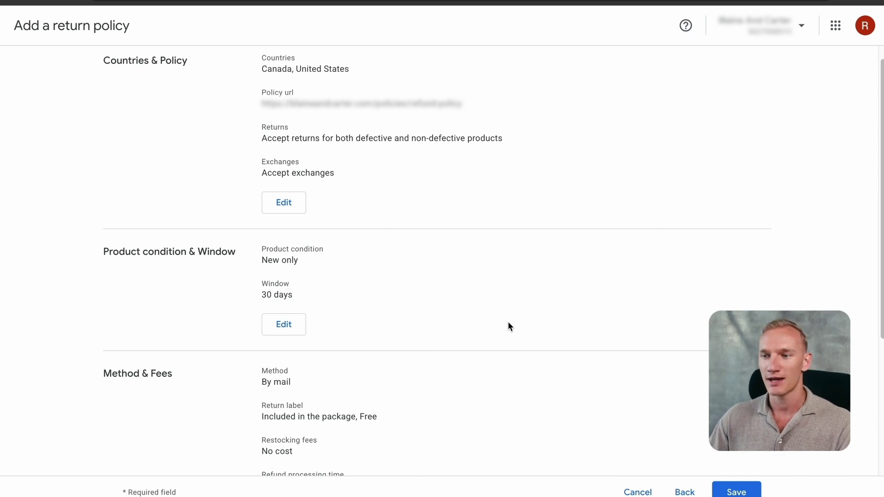
scroll(507, 321, "down", 3)
left_click(737, 492)
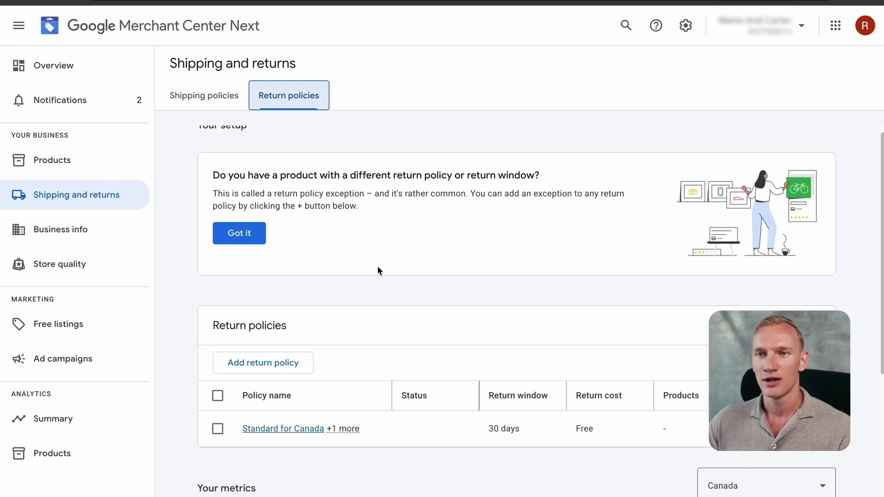
left_click(52, 68)
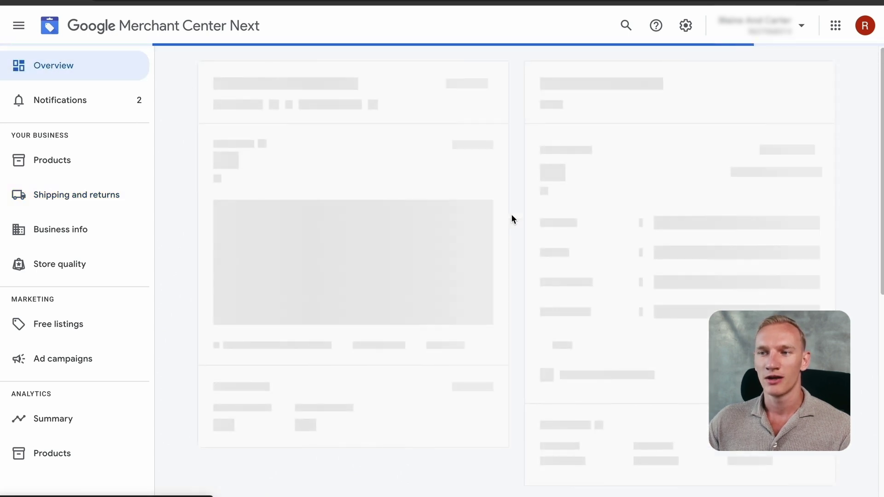